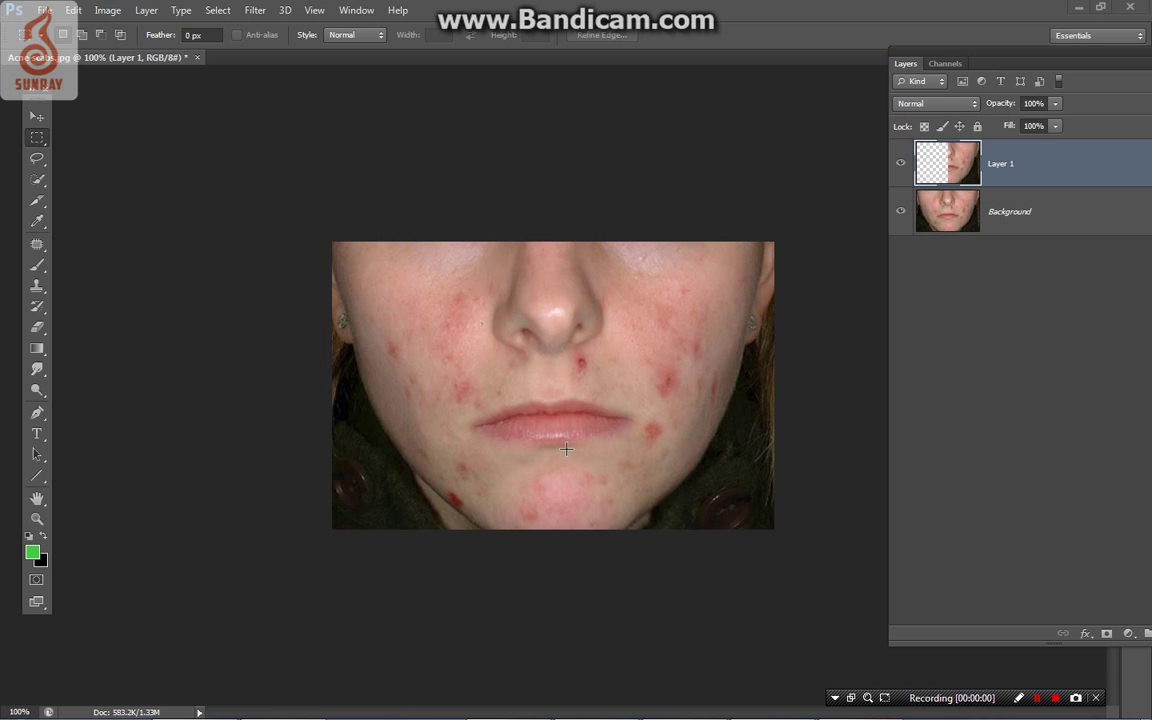
Step: Zoom in to about 222% so the blemished cheeks, nose and chin fill the canvas
{"action": "left_click", "coordinate": [36, 245]}
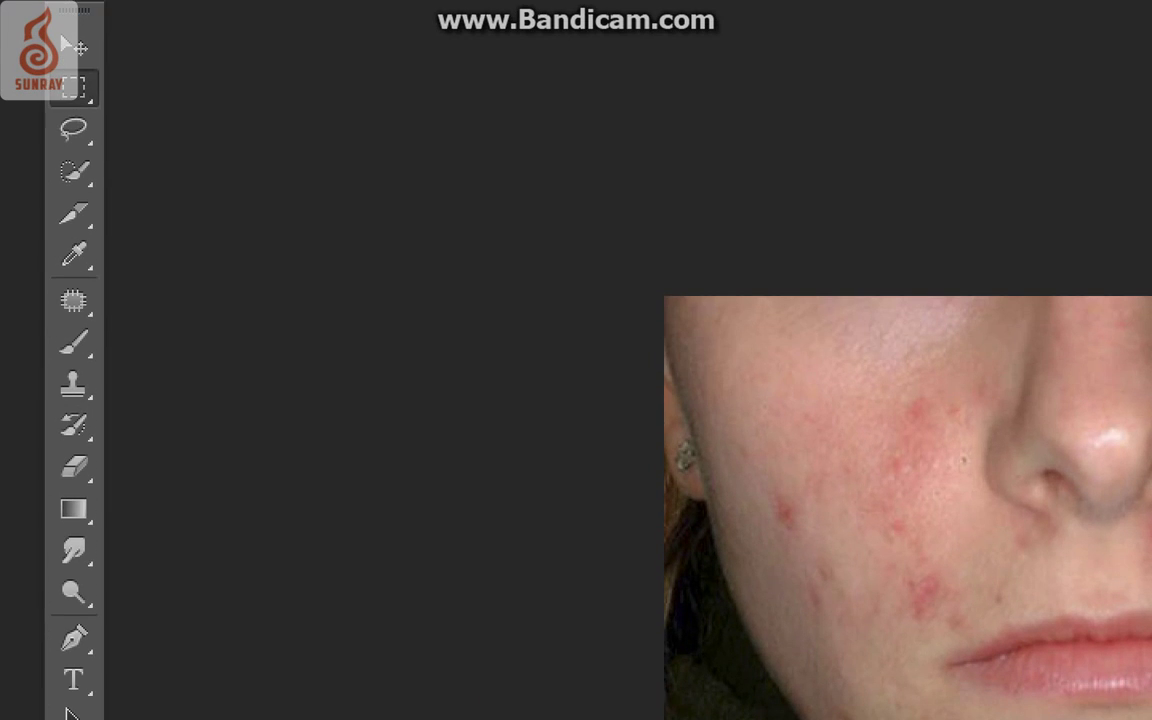
{"action": "left_click", "coordinate": [73, 311]}
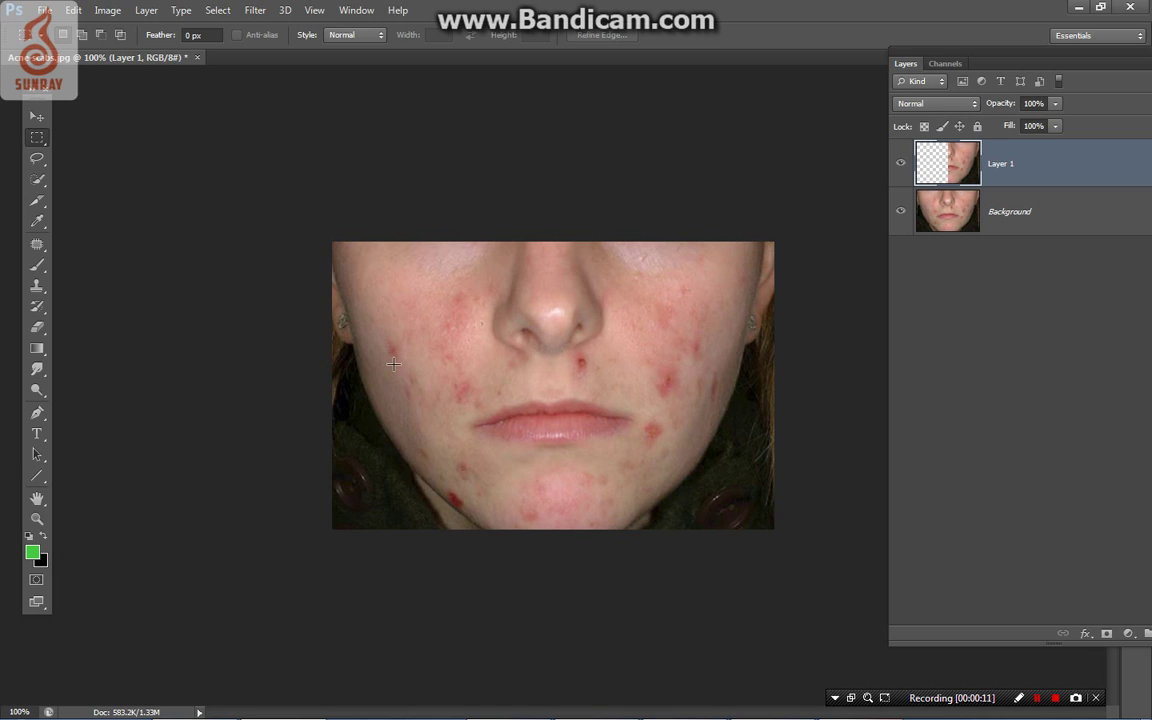
{"action": "left_click", "coordinate": [37, 243]}
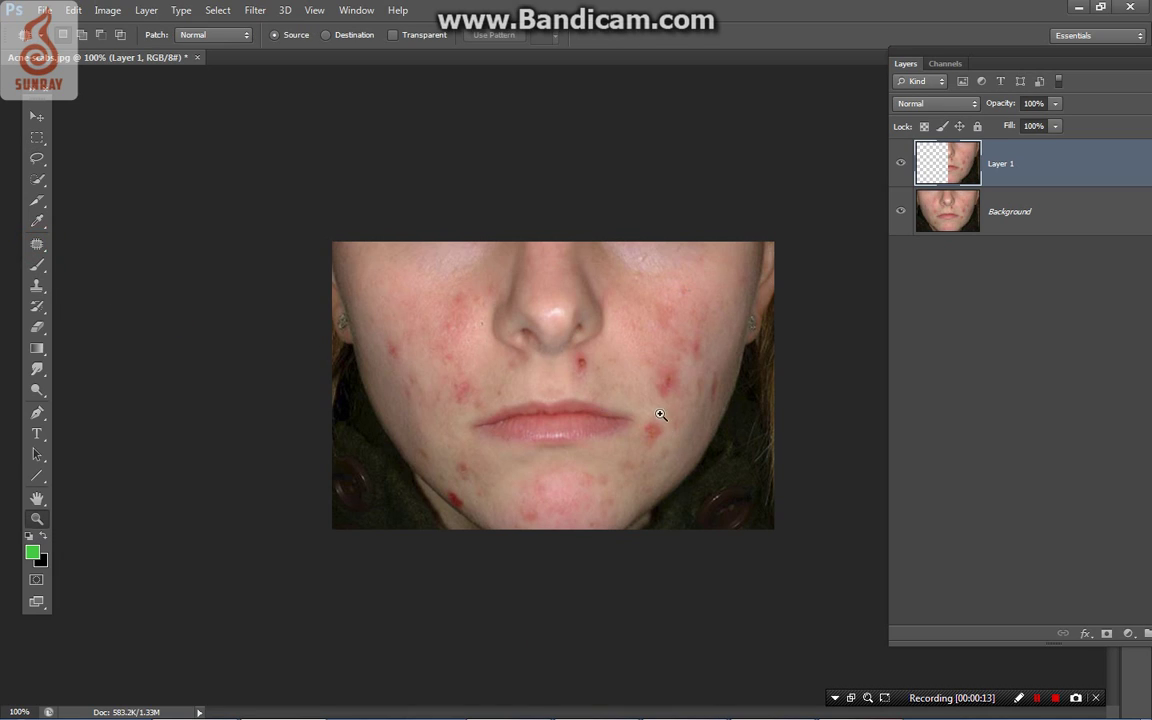
{"action": "left_click", "coordinate": [584, 312]}
{"action": "key", "text": "z"}
{"action": "left_click_drag", "start_coordinate": [557, 286], "coordinate": [940, 500]}
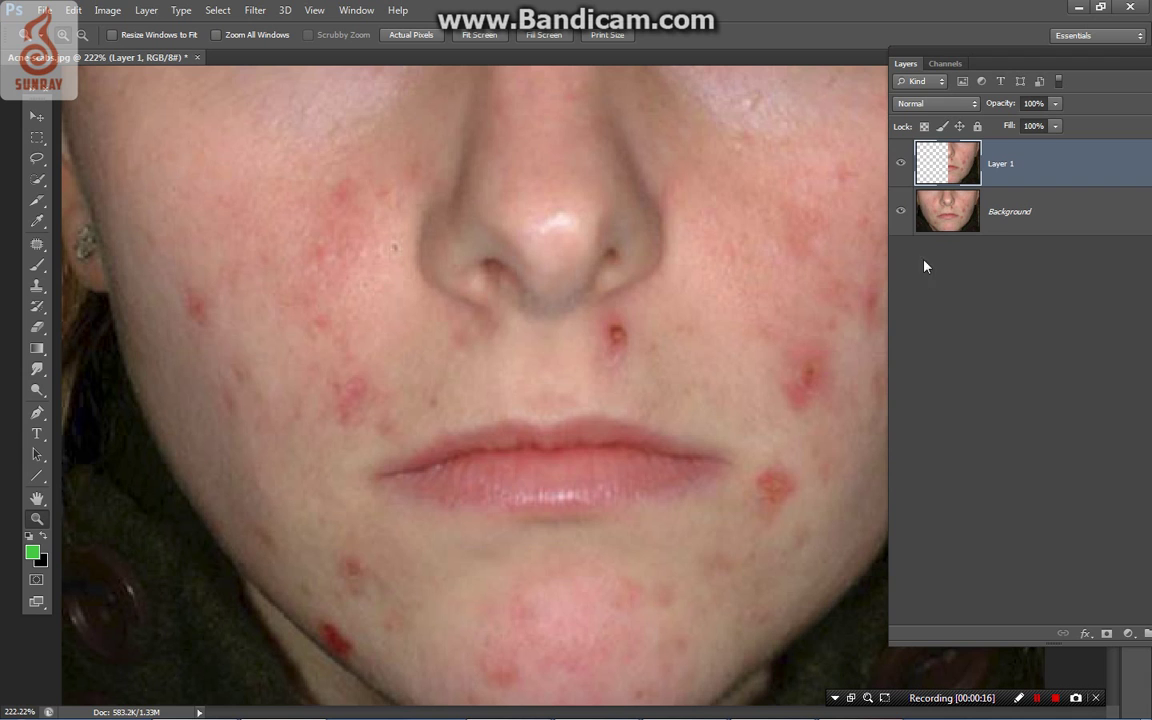
Step: Hide the Background layer so only Layer 1's half-face shows over transparency
{"action": "left_click", "coordinate": [901, 213]}
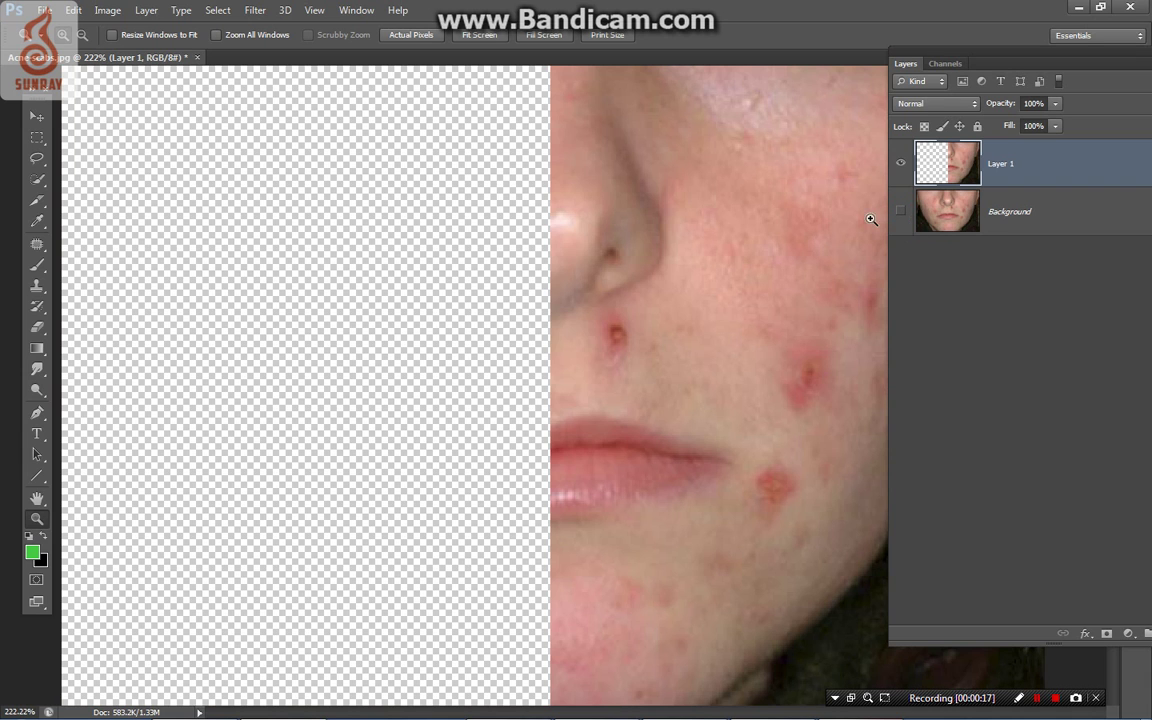
{"action": "left_click", "coordinate": [686, 361]}
{"action": "key", "text": "Tab"}
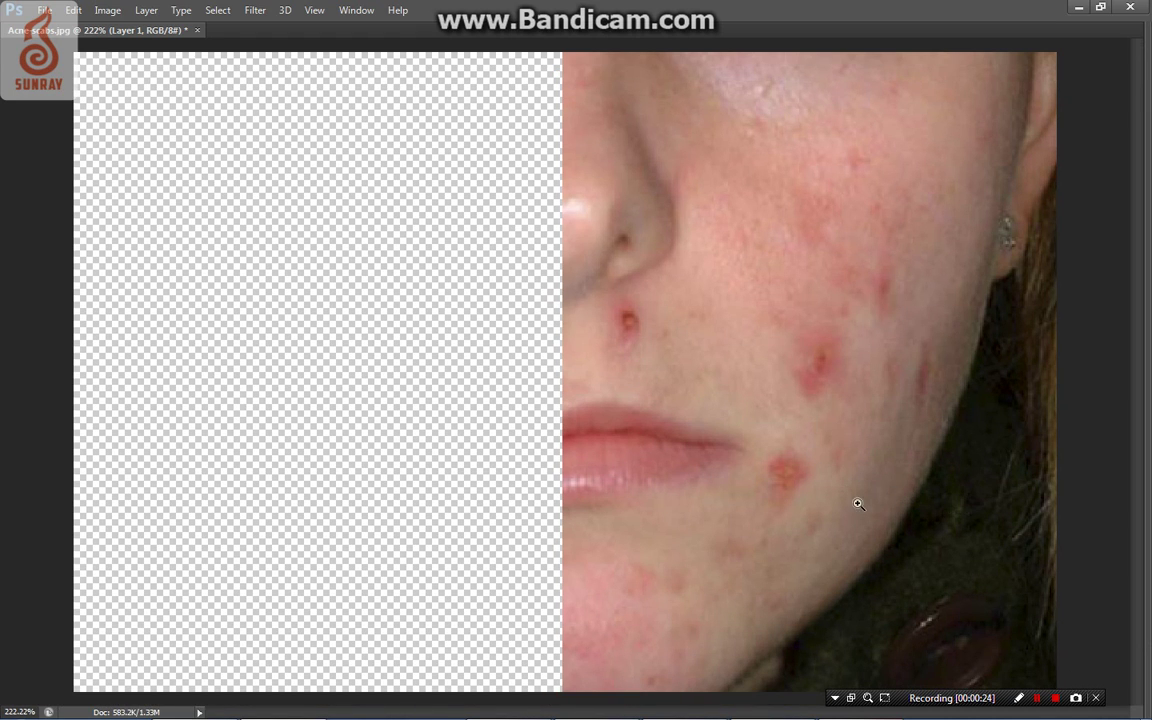
{"action": "key", "text": "Tab"}
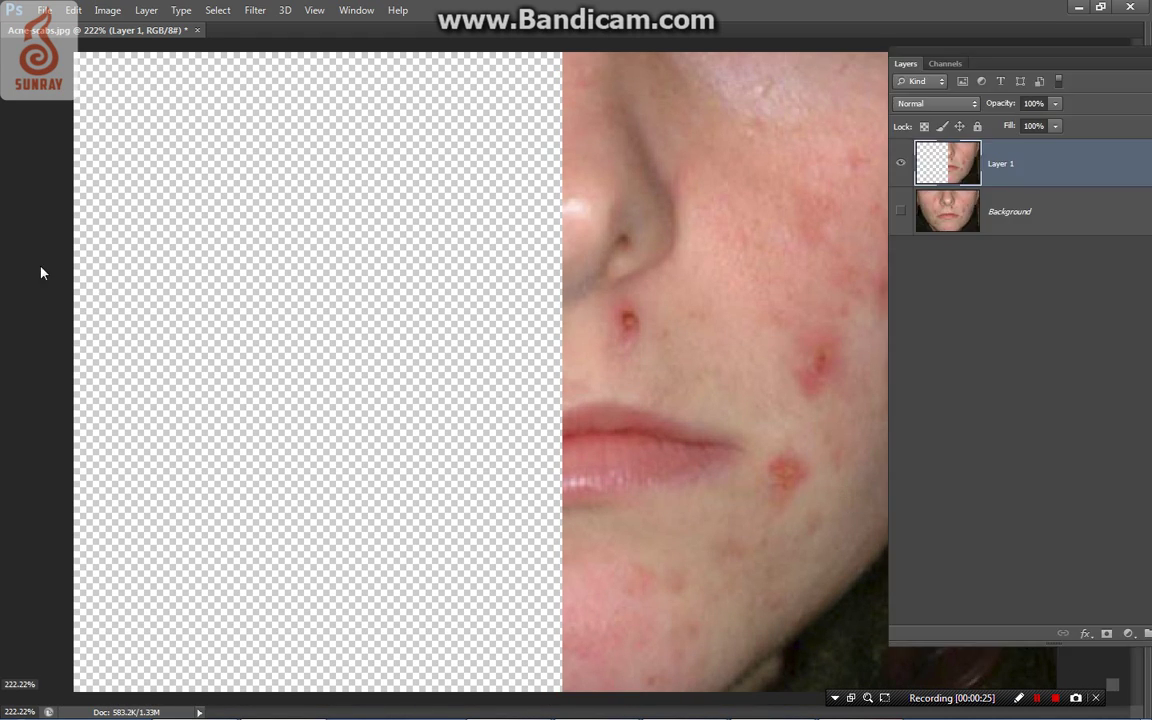
Step: With the Patch tool, patch the blemish beside the mouth corner and the mid-cheek redness
{"action": "left_click", "coordinate": [33, 244]}
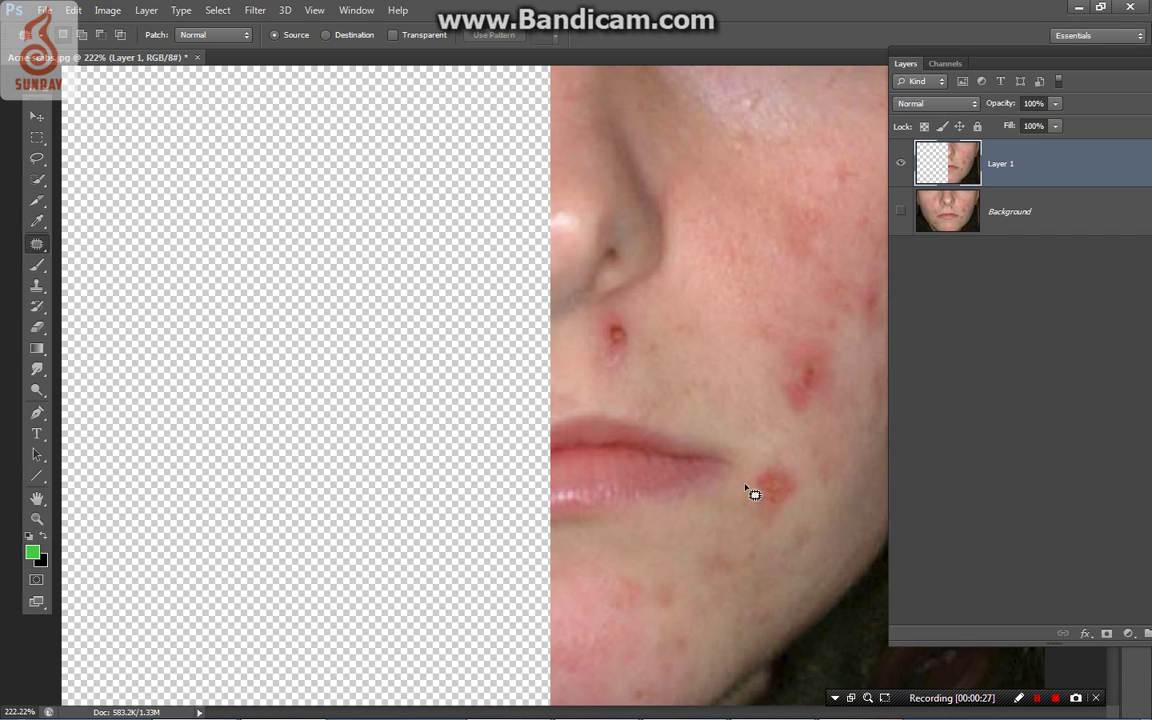
{"action": "key", "text": "Tab"}
{"action": "left_click_drag", "start_coordinate": [806, 504], "coordinate": [780, 441]}
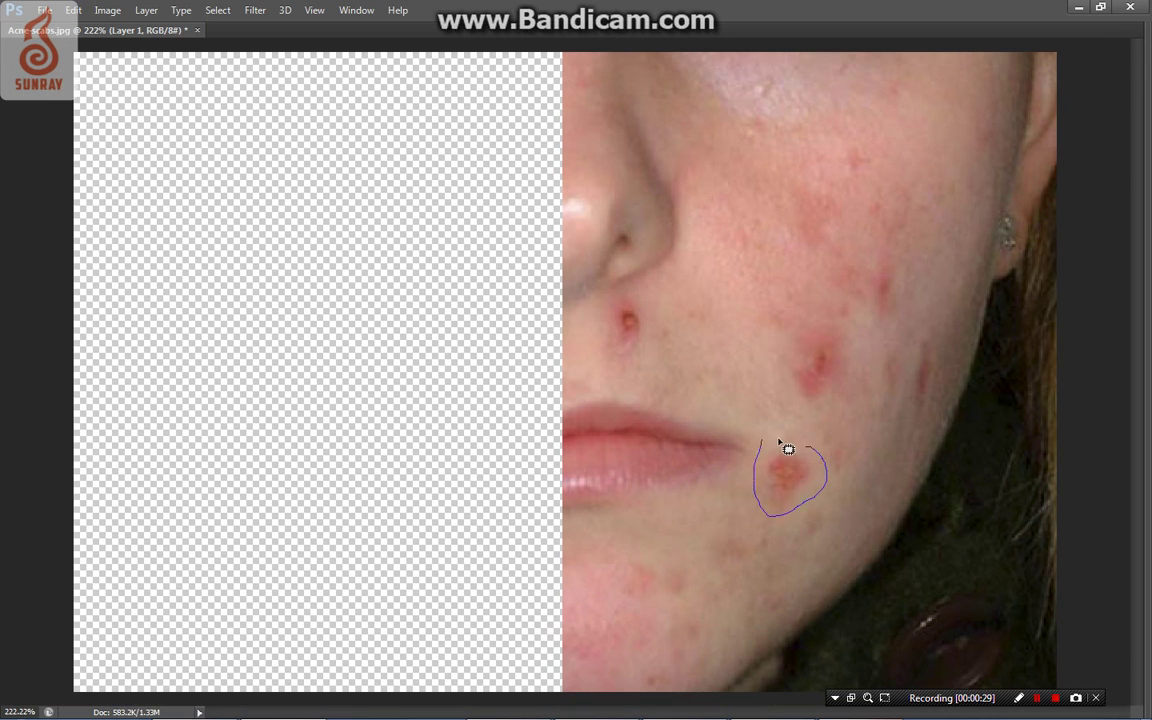
{"action": "left_click_drag", "start_coordinate": [816, 478], "coordinate": [680, 541]}
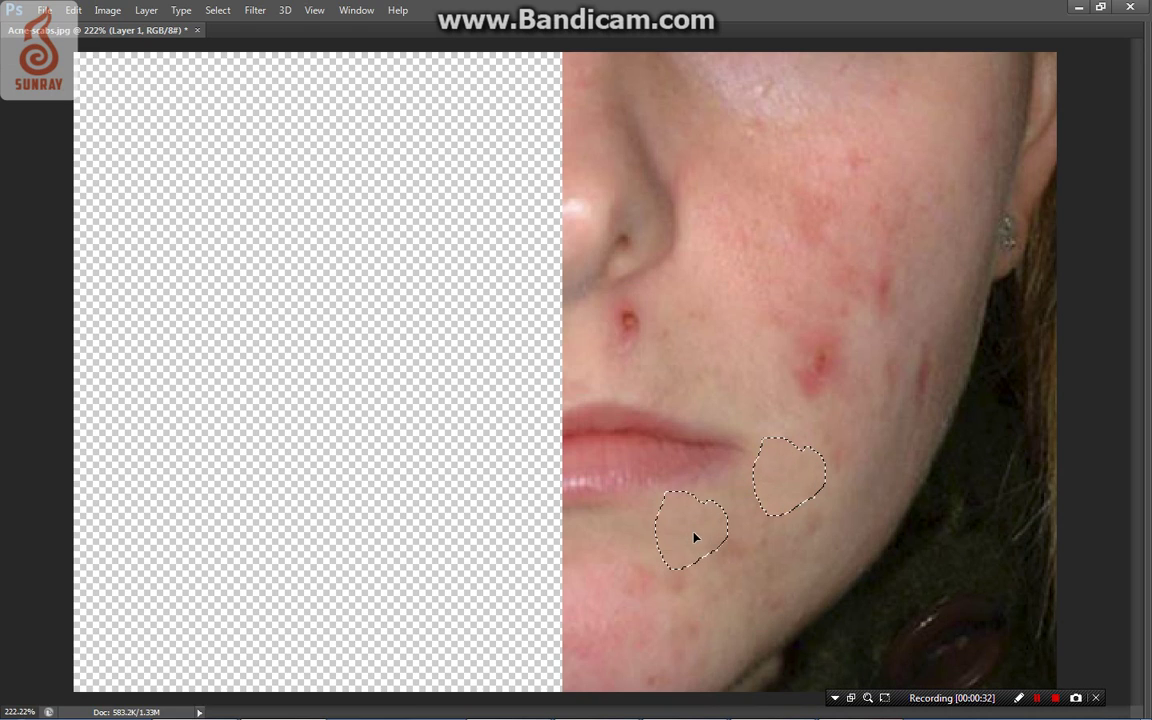
{"action": "left_click_drag", "start_coordinate": [801, 409], "coordinate": [797, 357]}
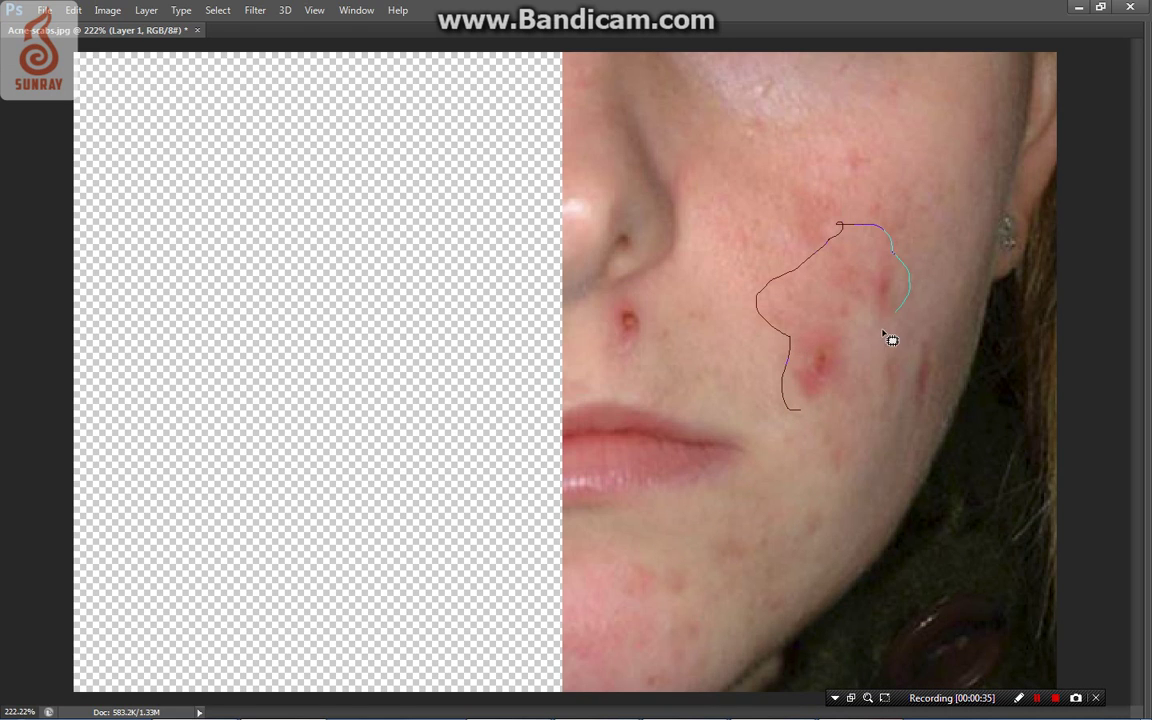
{"action": "left_click_drag", "start_coordinate": [825, 384], "coordinate": [832, 380]}
{"action": "left_click_drag", "start_coordinate": [831, 339], "coordinate": [733, 320]}
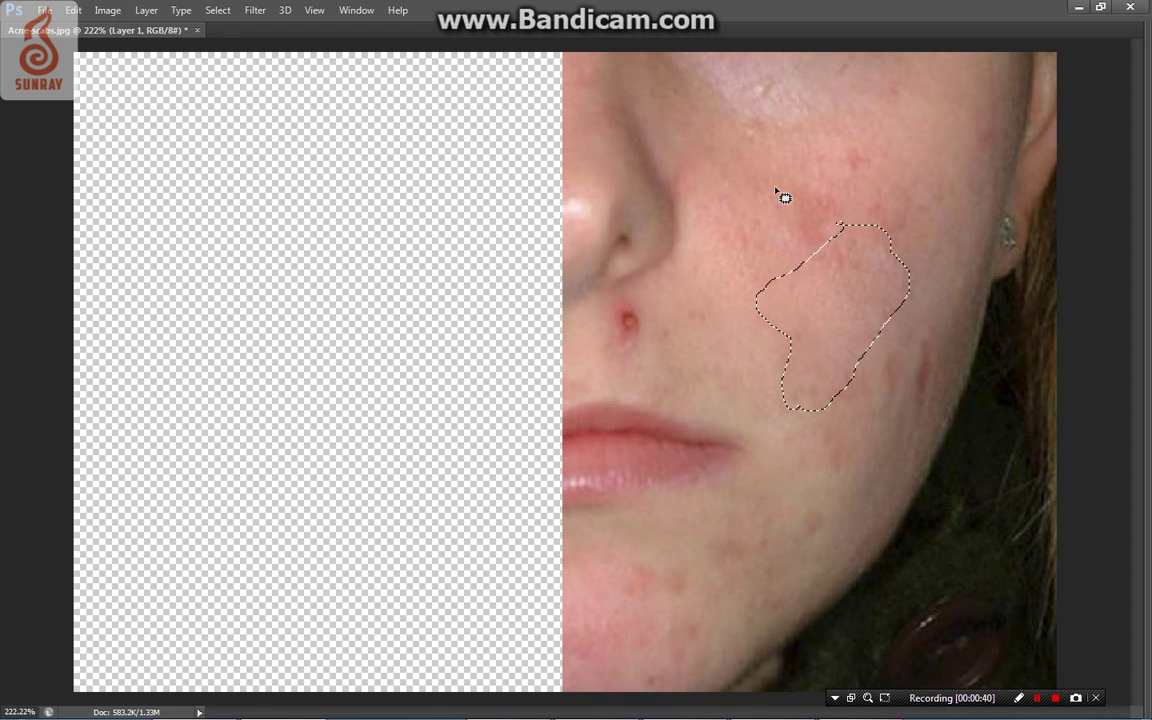
{"action": "key", "text": "ctrl+d"}
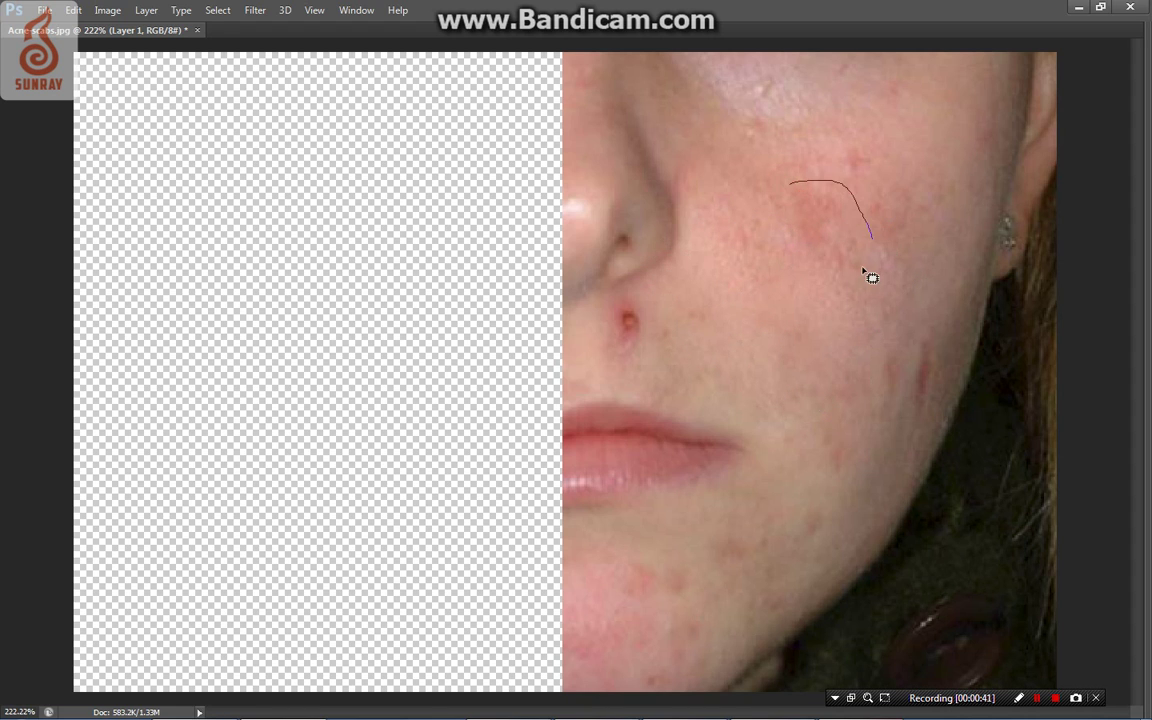
Step: Patch the upper-cheek redness and the spot below the nose with nearby clean skin
{"action": "left_click_drag", "start_coordinate": [790, 187], "coordinate": [784, 270]}
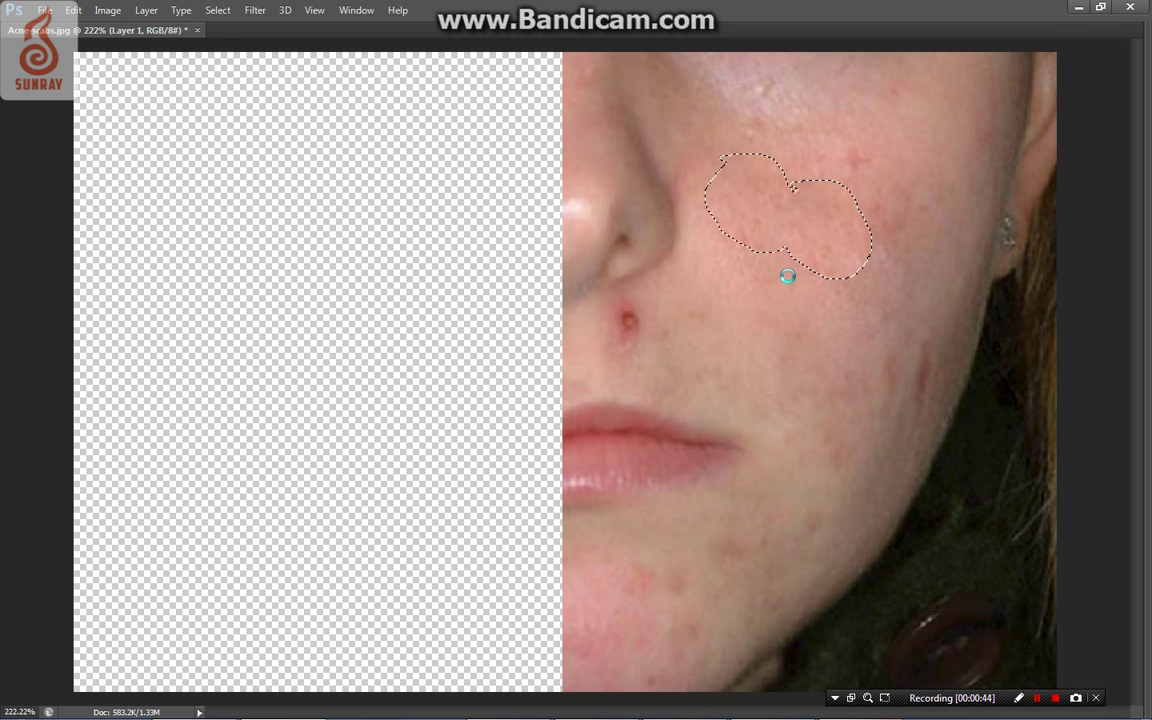
{"action": "key", "text": "ctrl+d"}
{"action": "mouse_move", "coordinate": [882, 244]}
{"action": "left_mouse_down"}
{"action": "mouse_move", "coordinate": [918, 175]}
{"action": "mouse_move", "coordinate": [875, 140]}
{"action": "left_mouse_up"}
{"action": "left_click_drag", "start_coordinate": [812, 217], "coordinate": [784, 229]}
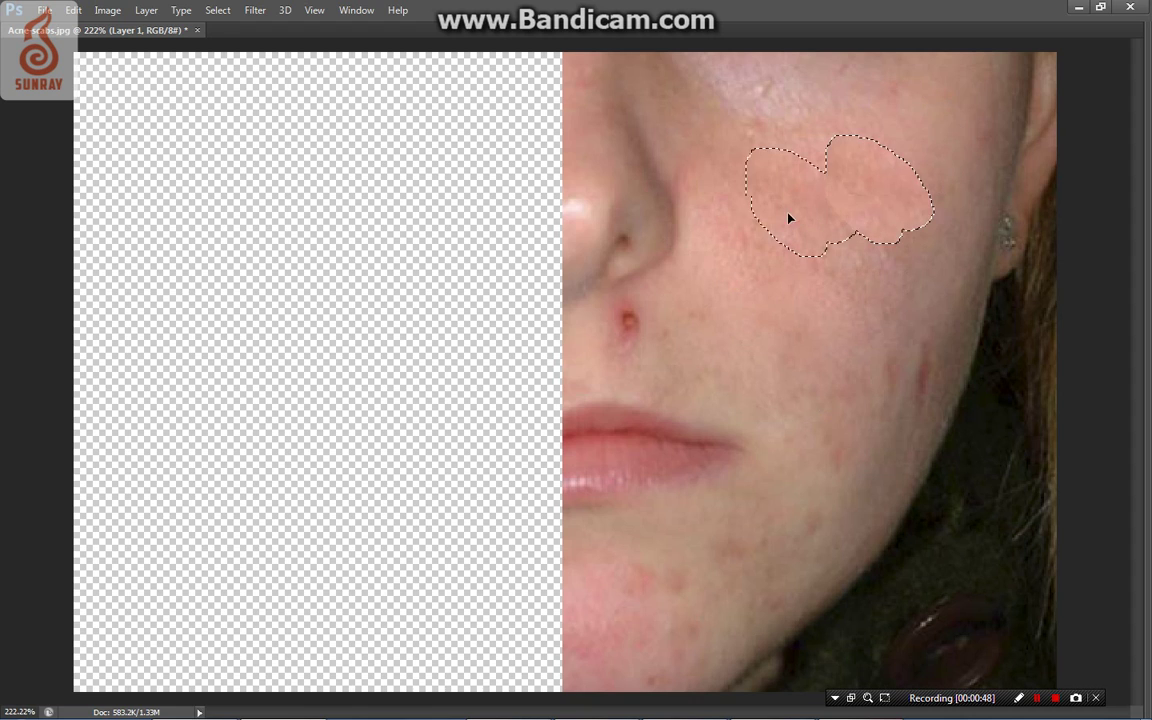
{"action": "key", "text": "ctrl+d"}
{"action": "left_click_drag", "start_coordinate": [638, 298], "coordinate": [600, 337]}
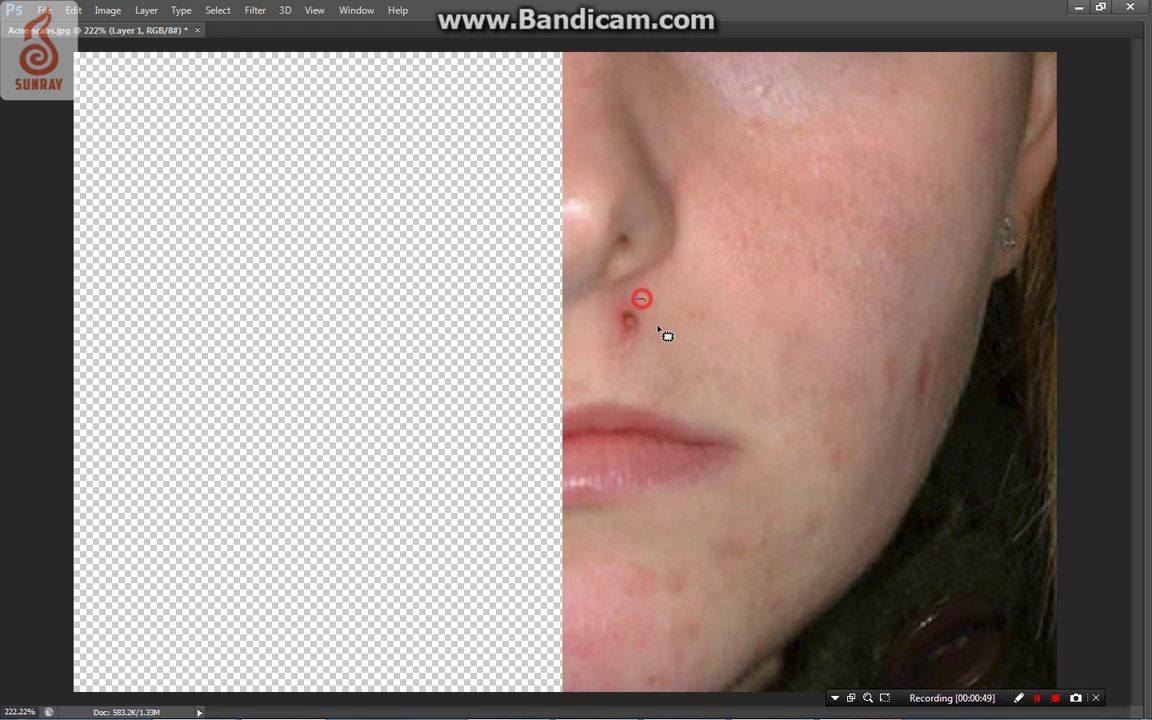
{"action": "mouse_move", "coordinate": [644, 298]}
{"action": "left_mouse_down"}
{"action": "mouse_move", "coordinate": [636, 291]}
{"action": "mouse_move", "coordinate": [698, 336]}
{"action": "mouse_move", "coordinate": [696, 366]}
{"action": "left_mouse_up"}
{"action": "left_click", "coordinate": [812, 375]}
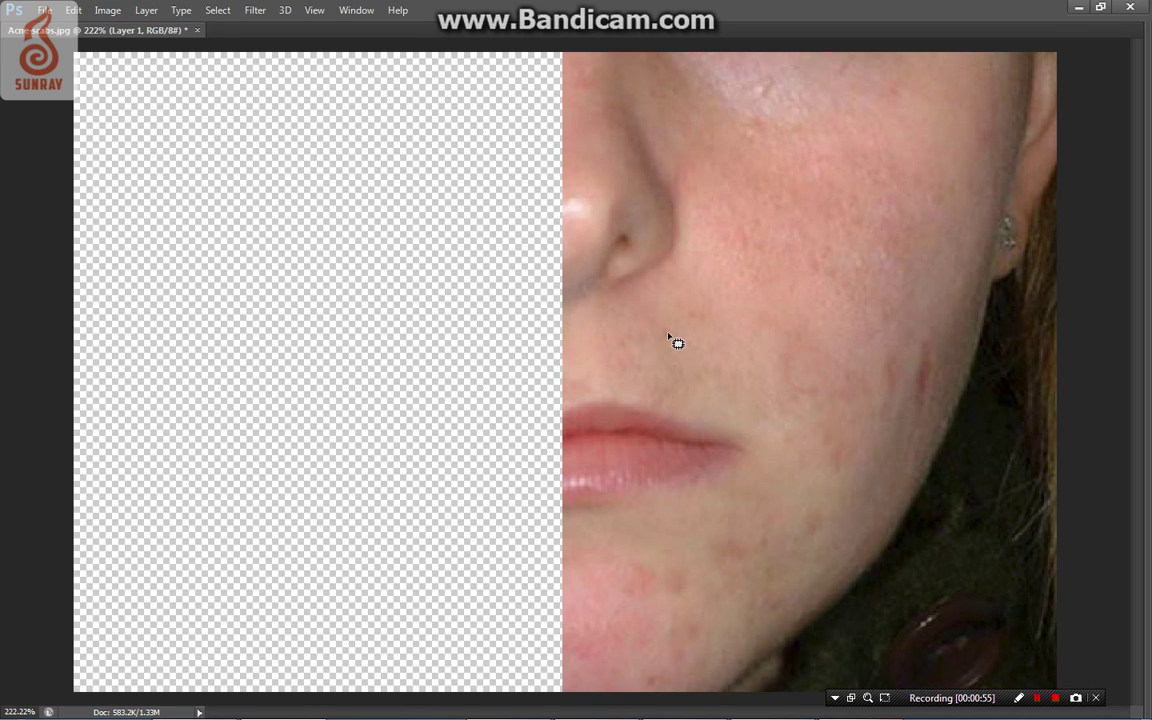
Step: Patch the jaw-edge and lower-cheek blemishes with nearby clean skin
{"action": "mouse_move", "coordinate": [886, 346]}
{"action": "left_mouse_down"}
{"action": "mouse_move", "coordinate": [890, 405]}
{"action": "mouse_move", "coordinate": [893, 345]}
{"action": "mouse_move", "coordinate": [913, 332]}
{"action": "left_mouse_up"}
{"action": "left_click_drag", "start_coordinate": [913, 380], "coordinate": [920, 303]}
{"action": "mouse_move", "coordinate": [852, 442]}
{"action": "left_mouse_down"}
{"action": "mouse_move", "coordinate": [830, 429]}
{"action": "mouse_move", "coordinate": [806, 470]}
{"action": "mouse_move", "coordinate": [828, 504]}
{"action": "mouse_move", "coordinate": [847, 453]}
{"action": "mouse_move", "coordinate": [811, 470]}
{"action": "left_mouse_up"}
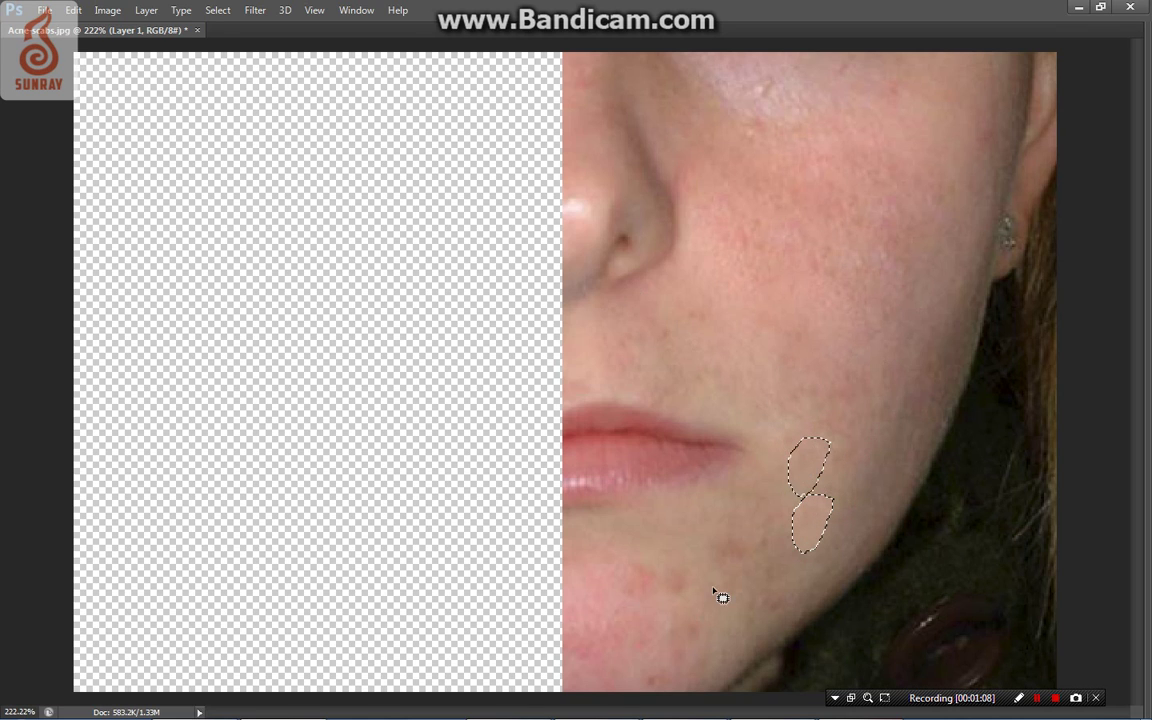
{"action": "left_click_drag", "start_coordinate": [728, 532], "coordinate": [779, 489]}
{"action": "mouse_move", "coordinate": [665, 540]}
{"action": "left_mouse_down"}
{"action": "mouse_move", "coordinate": [650, 555]}
{"action": "mouse_move", "coordinate": [663, 541]}
{"action": "left_mouse_up"}
{"action": "left_click_drag", "start_coordinate": [658, 572], "coordinate": [800, 475]}
{"action": "left_click", "coordinate": [684, 599]}
Step: Patch the chin blemishes below the lip with skin from above, then zoom out to 200%
{"action": "mouse_move", "coordinate": [672, 593]}
{"action": "left_mouse_down"}
{"action": "mouse_move", "coordinate": [645, 688]}
{"action": "mouse_move", "coordinate": [703, 701]}
{"action": "left_mouse_up"}
{"action": "left_click_drag", "start_coordinate": [691, 624], "coordinate": [710, 600]}
{"action": "left_click_drag", "start_coordinate": [694, 638], "coordinate": [697, 560]}
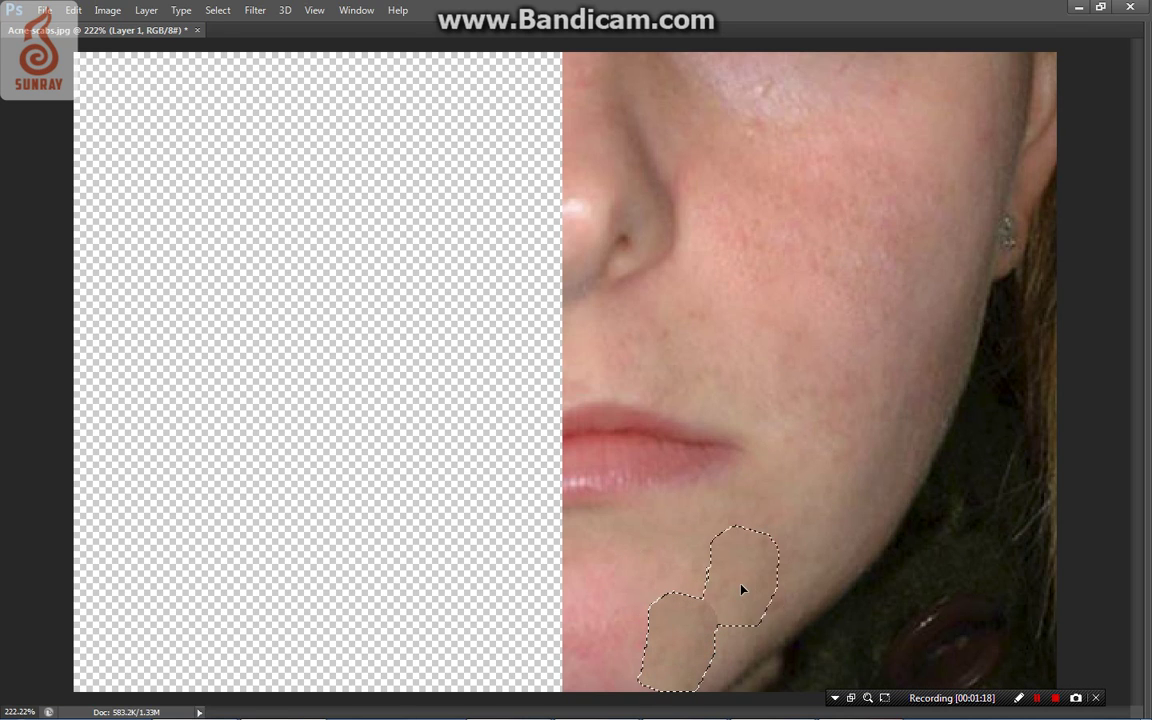
{"action": "left_click", "coordinate": [700, 560]}
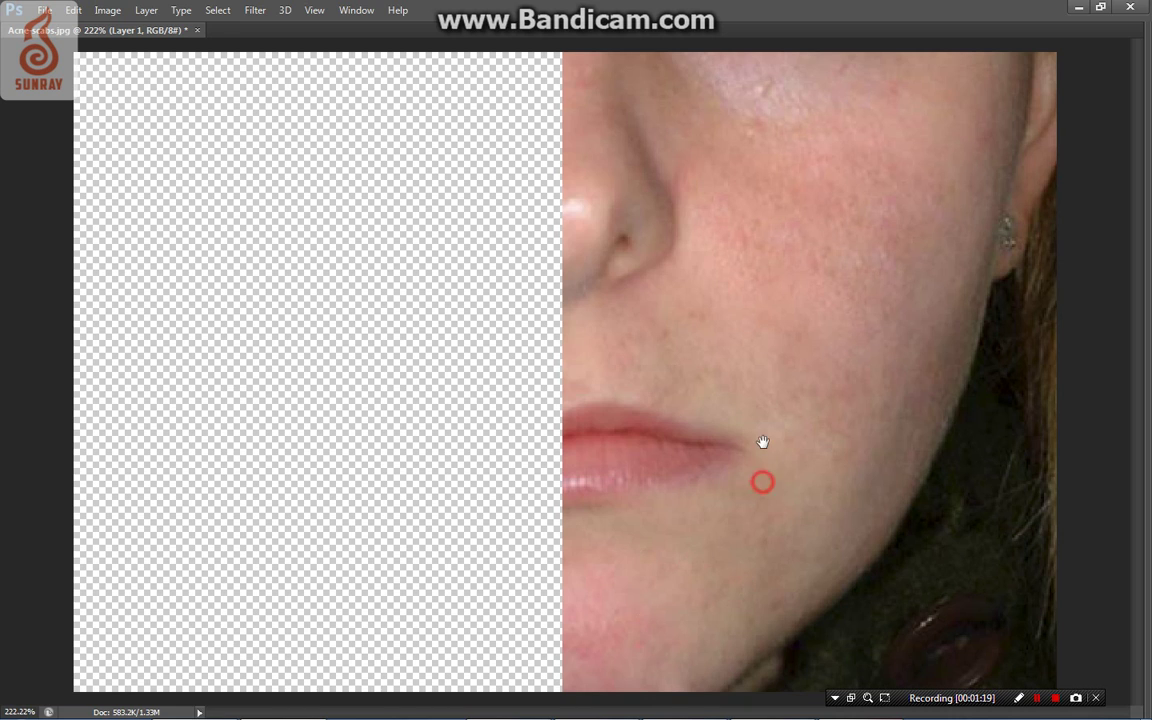
{"action": "left_click", "coordinate": [772, 384], "text": "alt"}
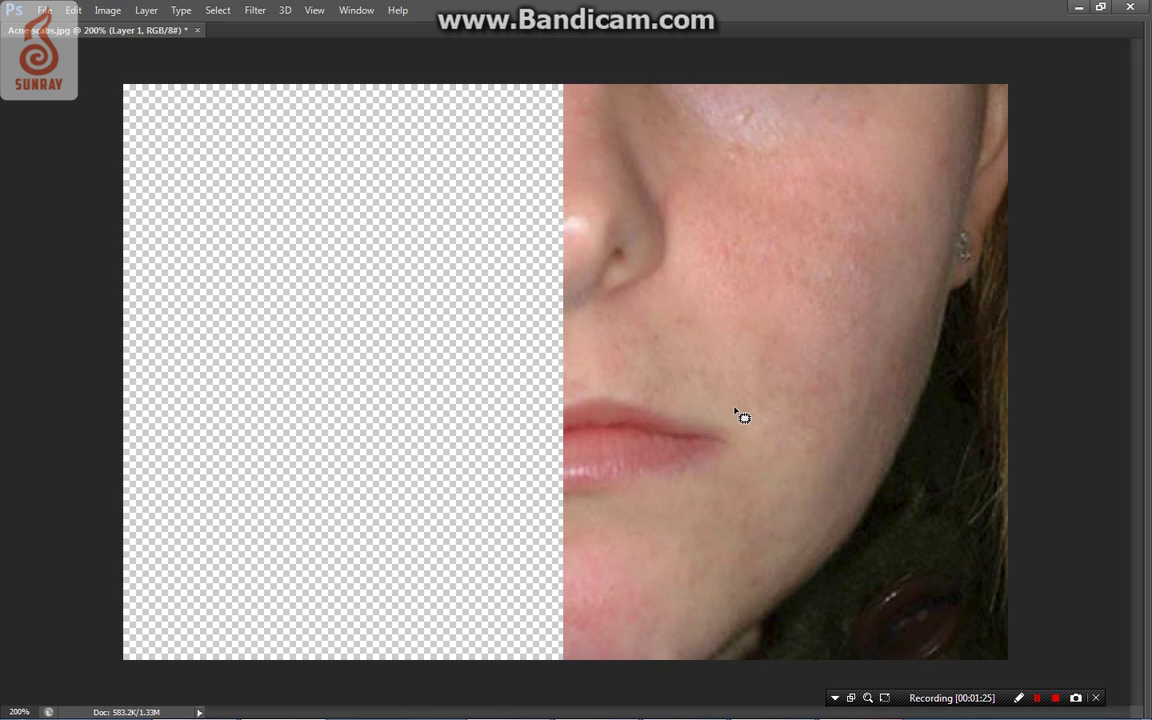
Step: In full-screen view, patch two small marks on the upper cheek
{"action": "key", "text": "f"}
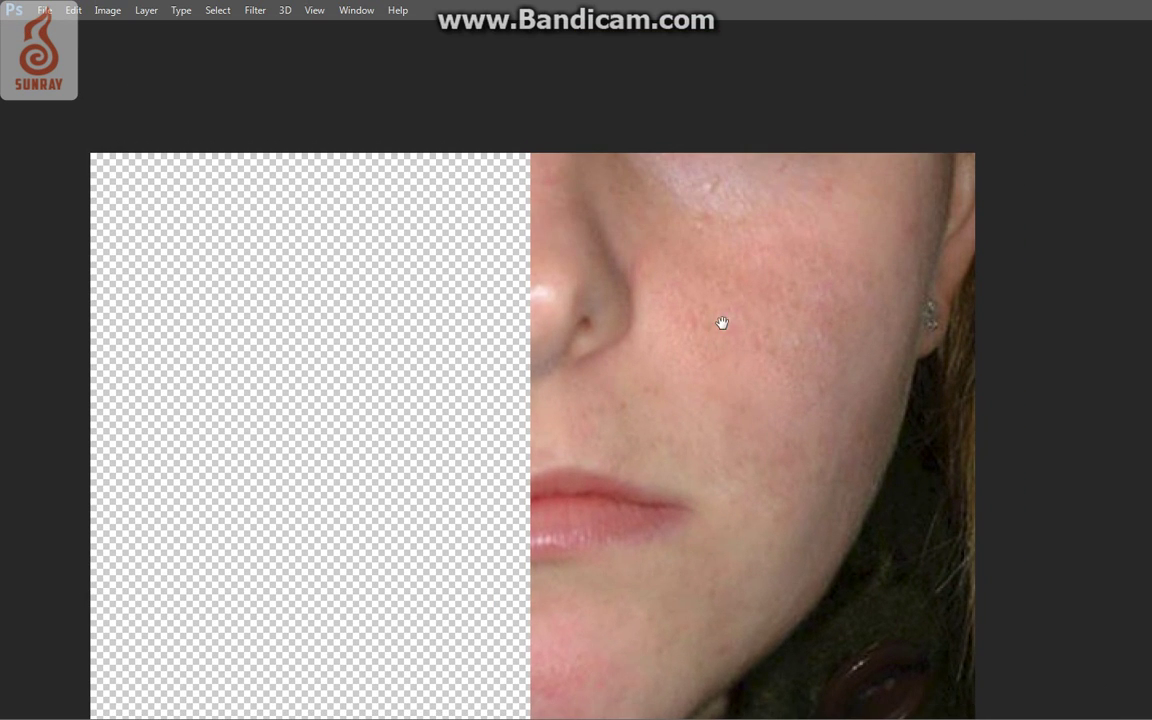
{"action": "left_click_drag", "start_coordinate": [722, 322], "coordinate": [723, 314]}
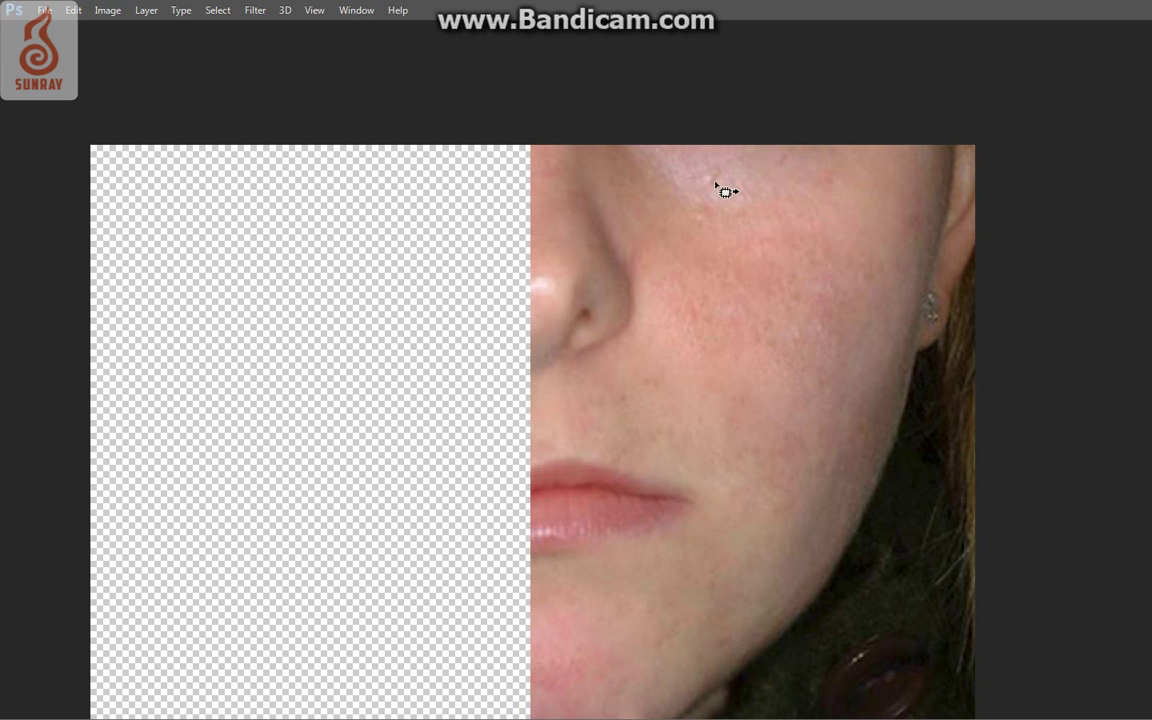
{"action": "mouse_move", "coordinate": [715, 163]}
{"action": "left_mouse_down"}
{"action": "mouse_move", "coordinate": [725, 190]}
{"action": "mouse_move", "coordinate": [761, 190]}
{"action": "mouse_move", "coordinate": [845, 236]}
{"action": "left_mouse_up"}
{"action": "left_click", "coordinate": [800, 178]}
{"action": "left_click", "coordinate": [882, 237]}
Step: Patch the rough cheek beside the nose and the lower chin with clean skin
{"action": "mouse_move", "coordinate": [670, 367]}
{"action": "left_mouse_down"}
{"action": "mouse_move", "coordinate": [600, 410]}
{"action": "mouse_move", "coordinate": [690, 372]}
{"action": "mouse_move", "coordinate": [705, 425]}
{"action": "left_mouse_up"}
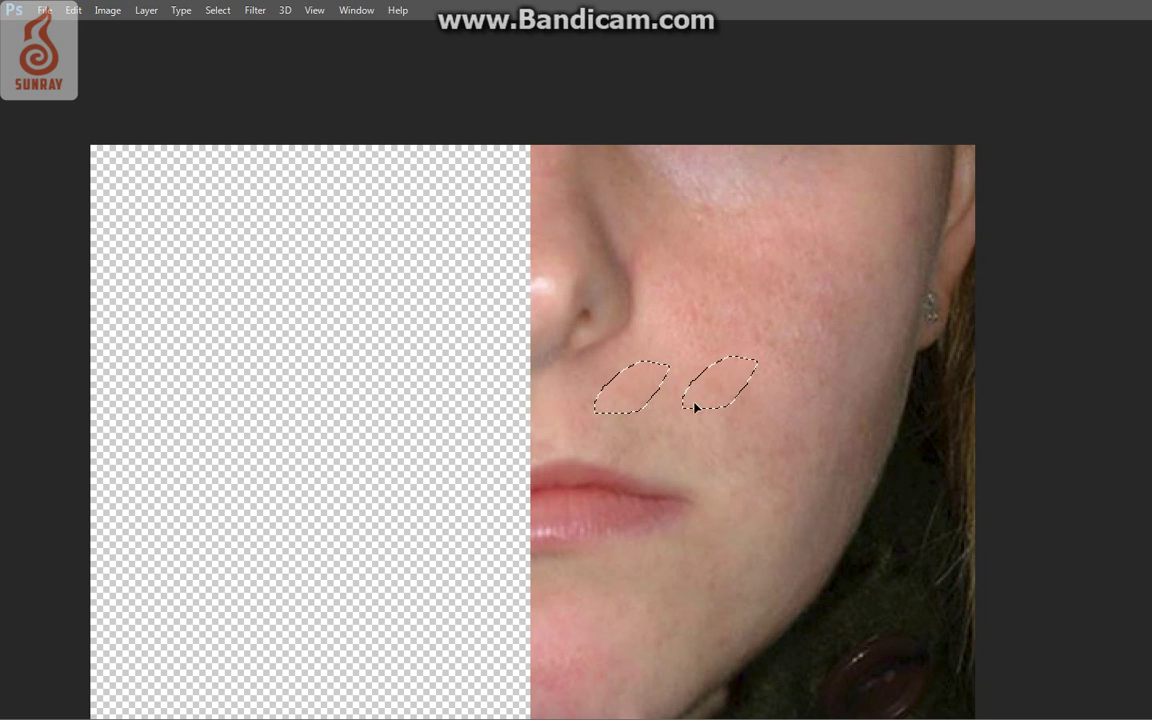
{"action": "key", "text": "ctrl+d"}
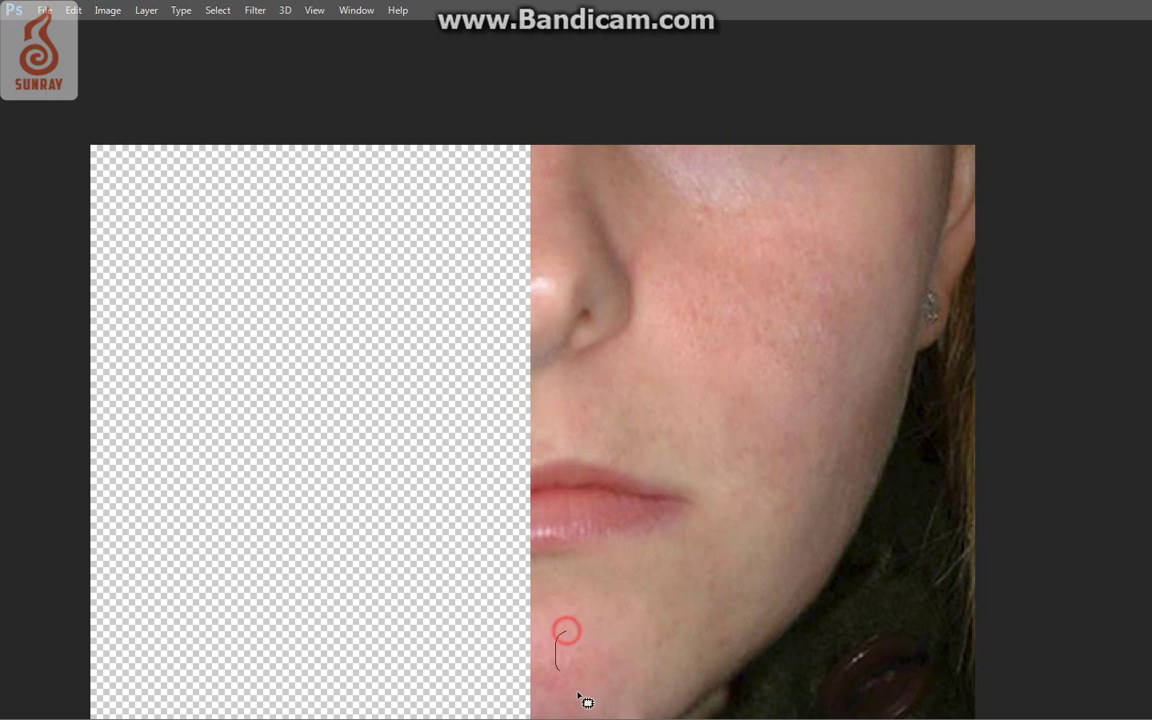
{"action": "mouse_move", "coordinate": [562, 633]}
{"action": "left_mouse_down"}
{"action": "mouse_move", "coordinate": [576, 660]}
{"action": "mouse_move", "coordinate": [611, 643]}
{"action": "mouse_move", "coordinate": [560, 625]}
{"action": "mouse_move", "coordinate": [560, 648]}
{"action": "mouse_move", "coordinate": [588, 620]}
{"action": "mouse_move", "coordinate": [607, 640]}
{"action": "mouse_move", "coordinate": [602, 714]}
{"action": "mouse_move", "coordinate": [637, 662]}
{"action": "left_mouse_up"}
{"action": "left_click", "coordinate": [625, 640]}
{"action": "key", "text": "ctrl+d"}
{"action": "left_click", "coordinate": [677, 630]}
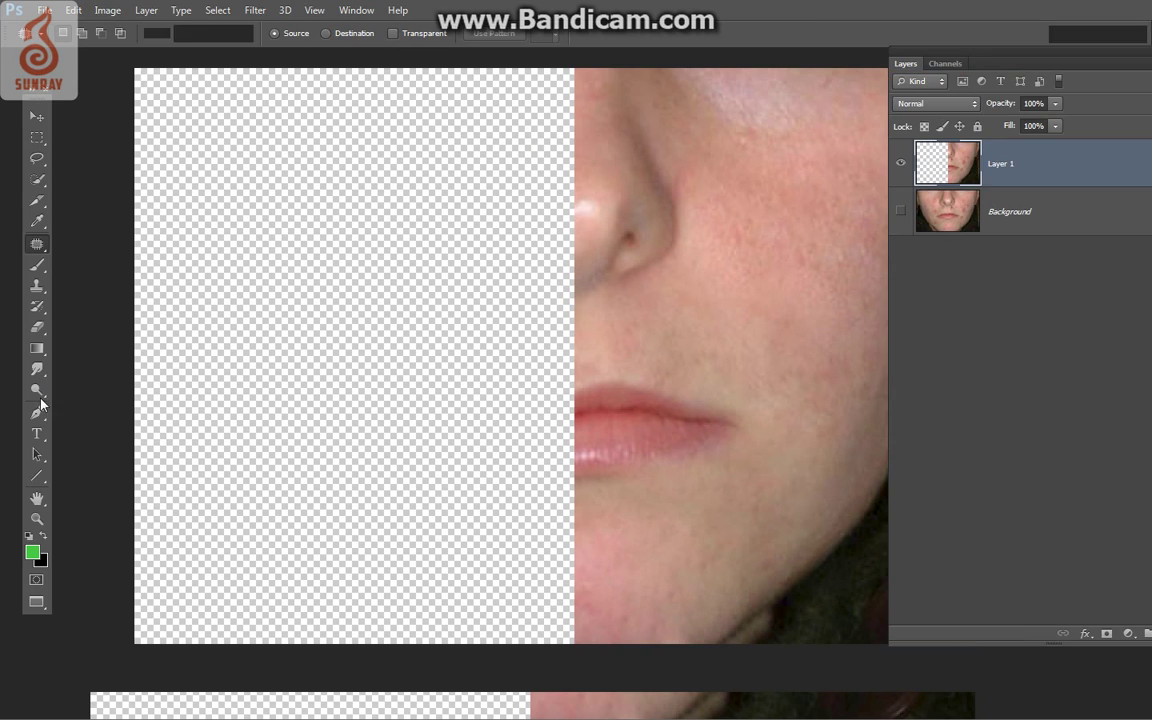
Step: Switch to the Smudge tool, briefly checking the face in full-screen view
{"action": "left_click", "coordinate": [36, 370]}
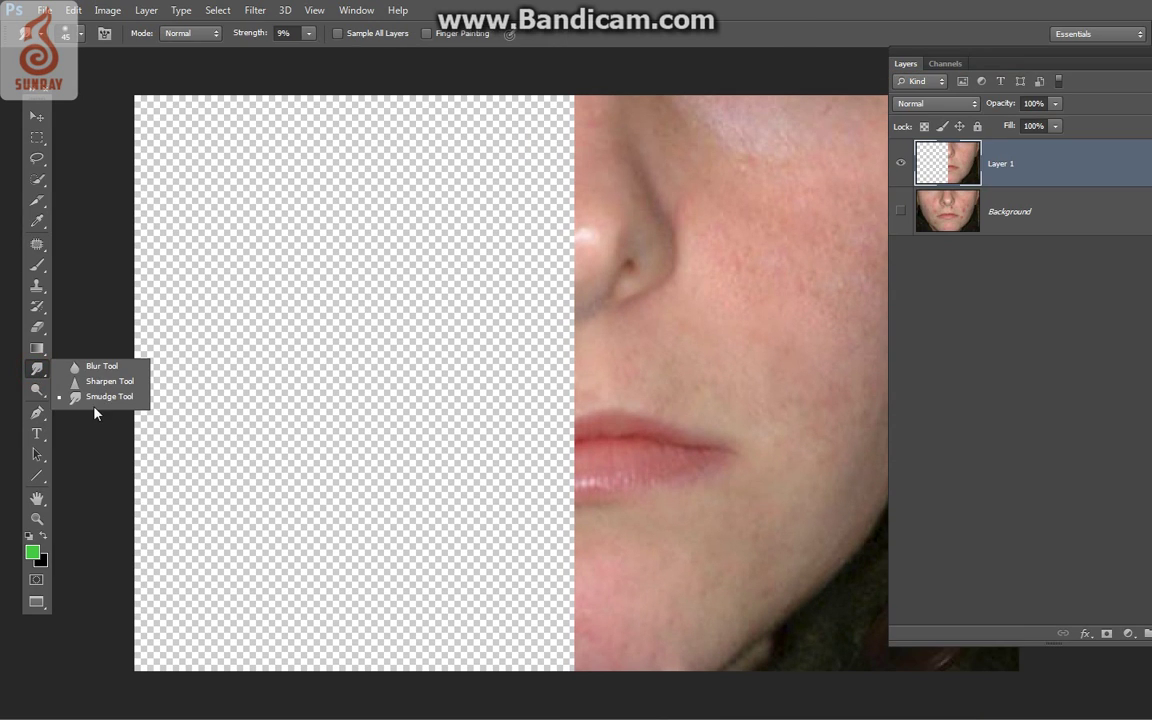
{"action": "left_click", "coordinate": [92, 398]}
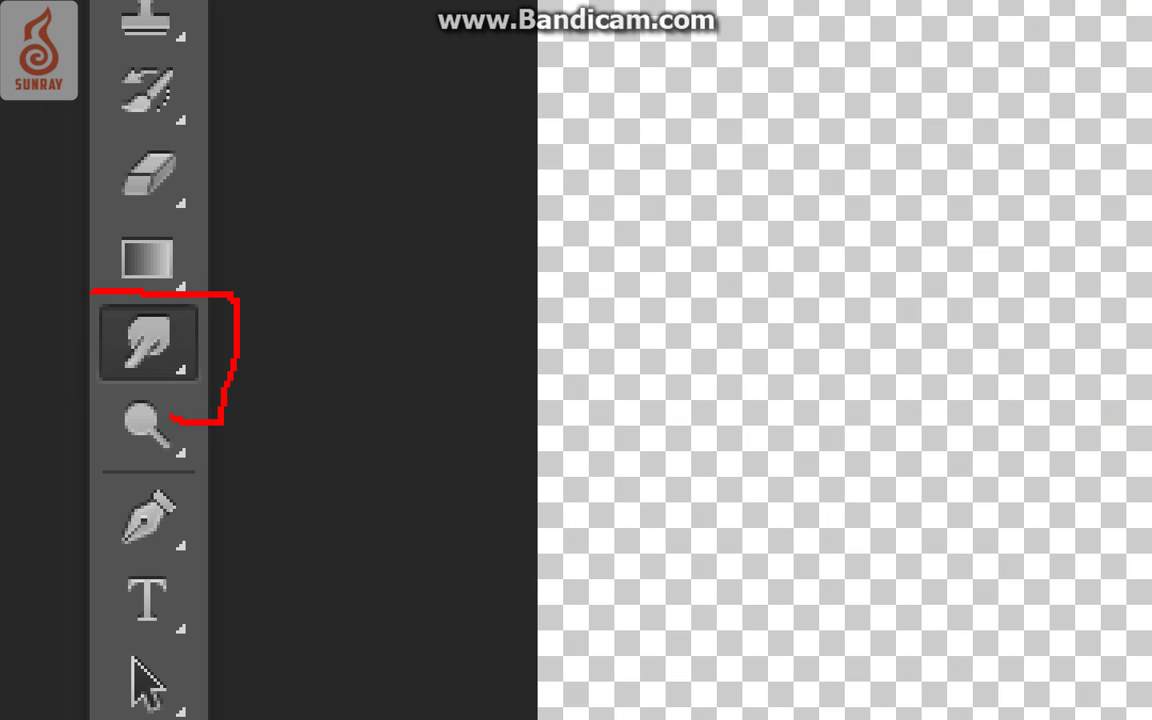
{"action": "left_click_drag", "start_coordinate": [238, 300], "coordinate": [80, 292]}
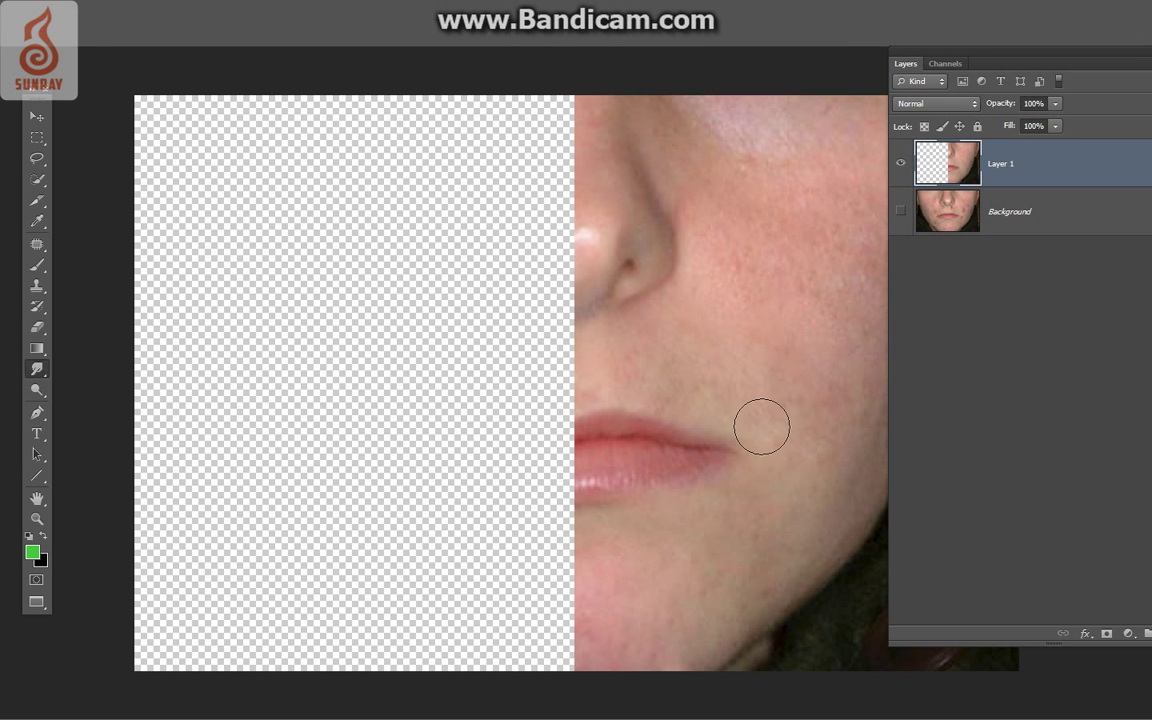
{"action": "key", "text": "f"}
{"action": "key", "text": "f"}
{"action": "left_click_drag", "start_coordinate": [828, 285], "coordinate": [737, 302]}
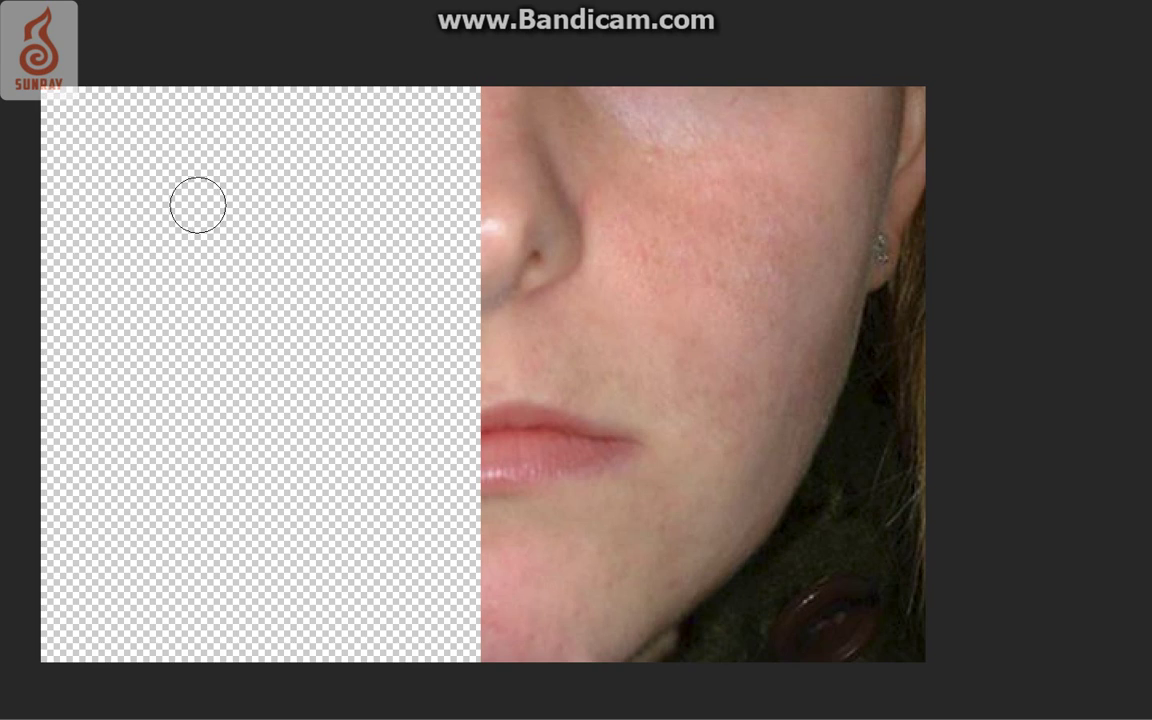
{"action": "key", "text": "f"}
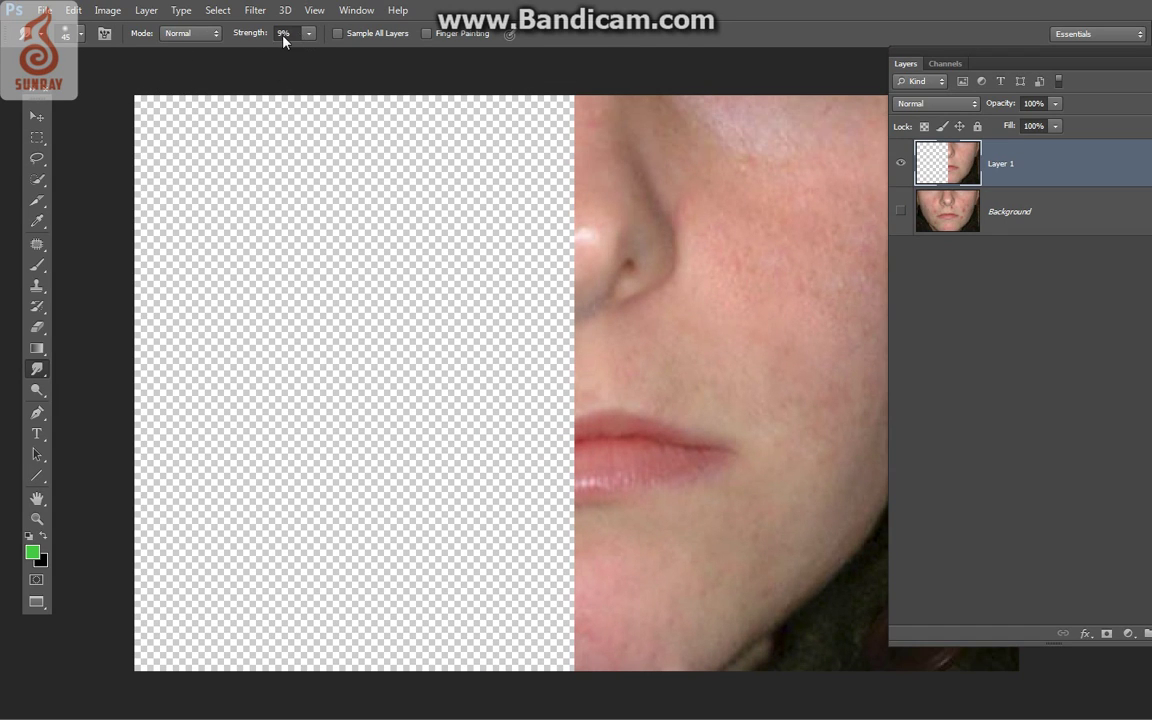
Step: Set the Smudge Strength to 10% and zoom out
{"action": "left_click", "coordinate": [307, 33]}
{"action": "left_click", "coordinate": [291, 33]}
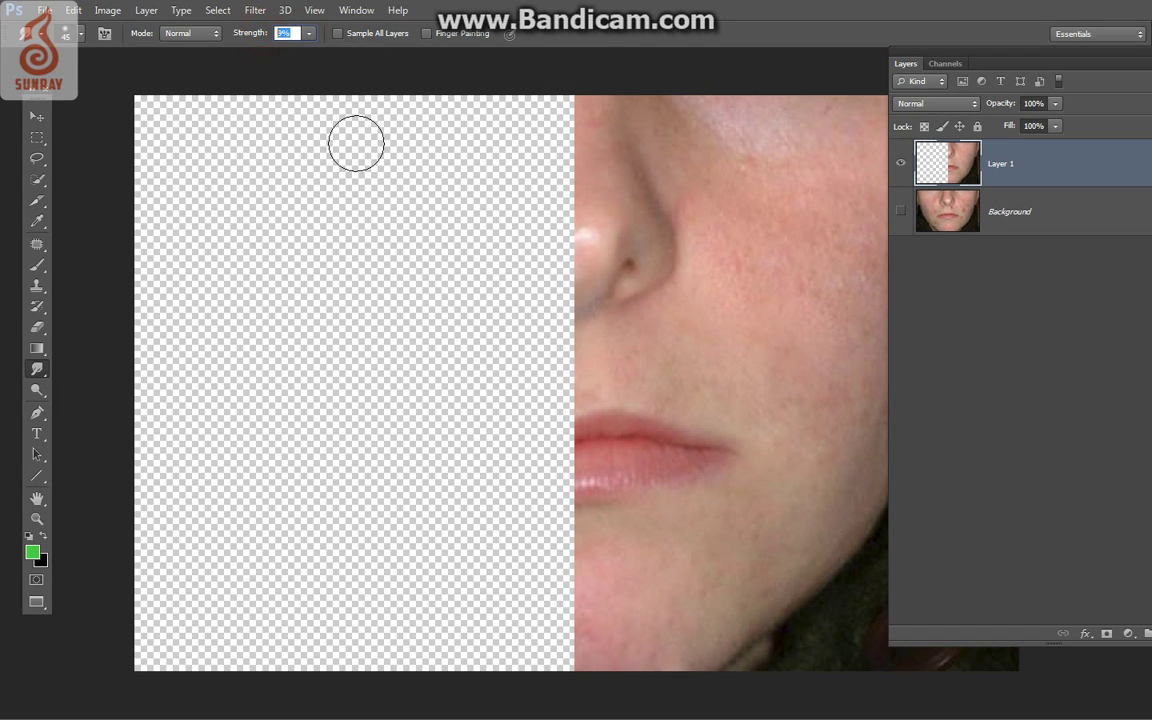
{"action": "type", "text": "10"}
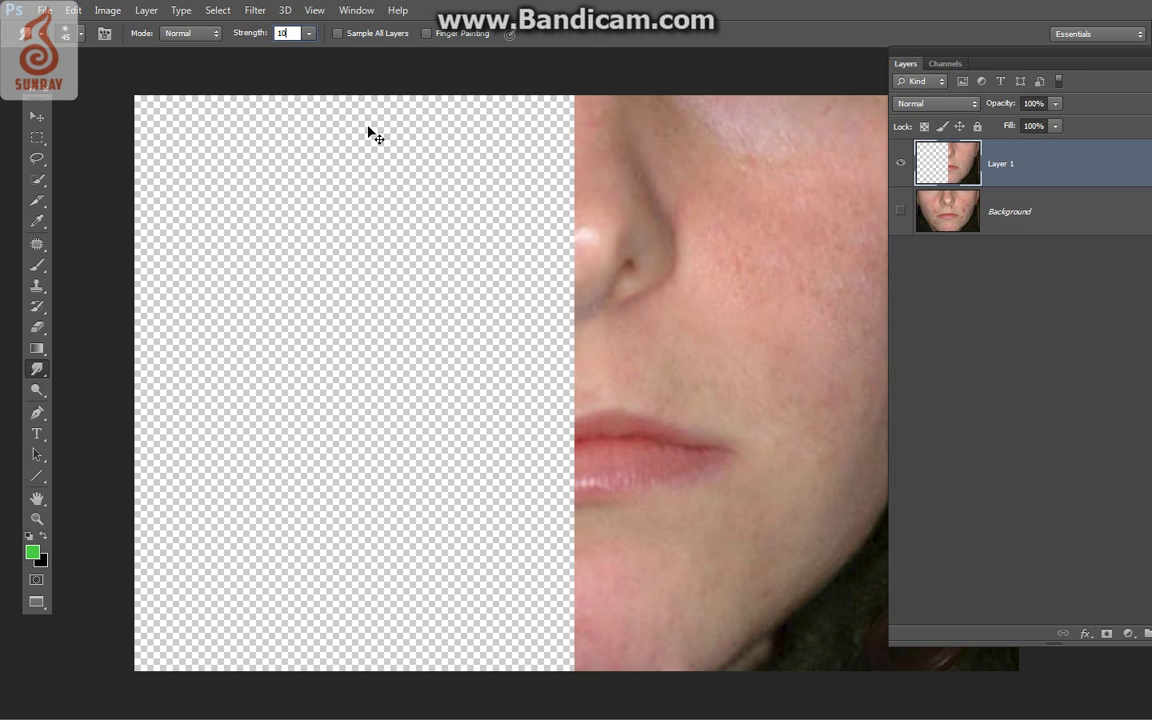
{"action": "key", "text": "ctrl+minus"}
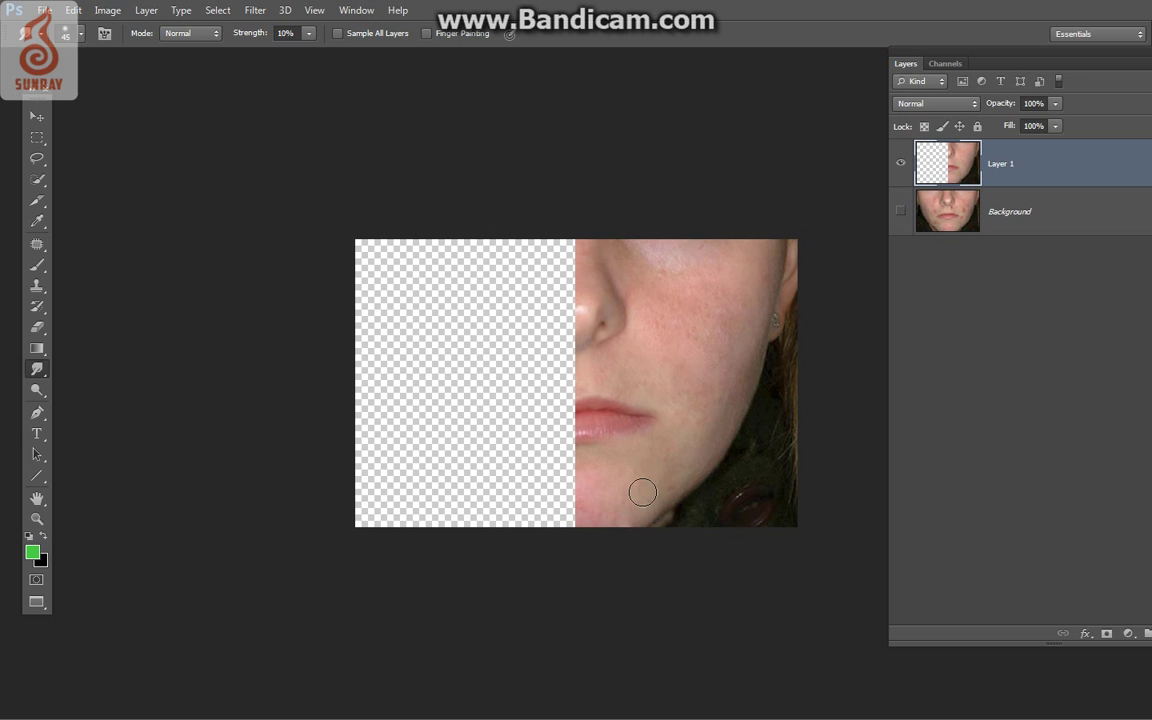
Step: Zoom in on the lip and chin and blur the chin skin with a smaller brush
{"action": "key", "text": "z"}
{"action": "left_click_drag", "start_coordinate": [776, 568], "coordinate": [600, 455]}
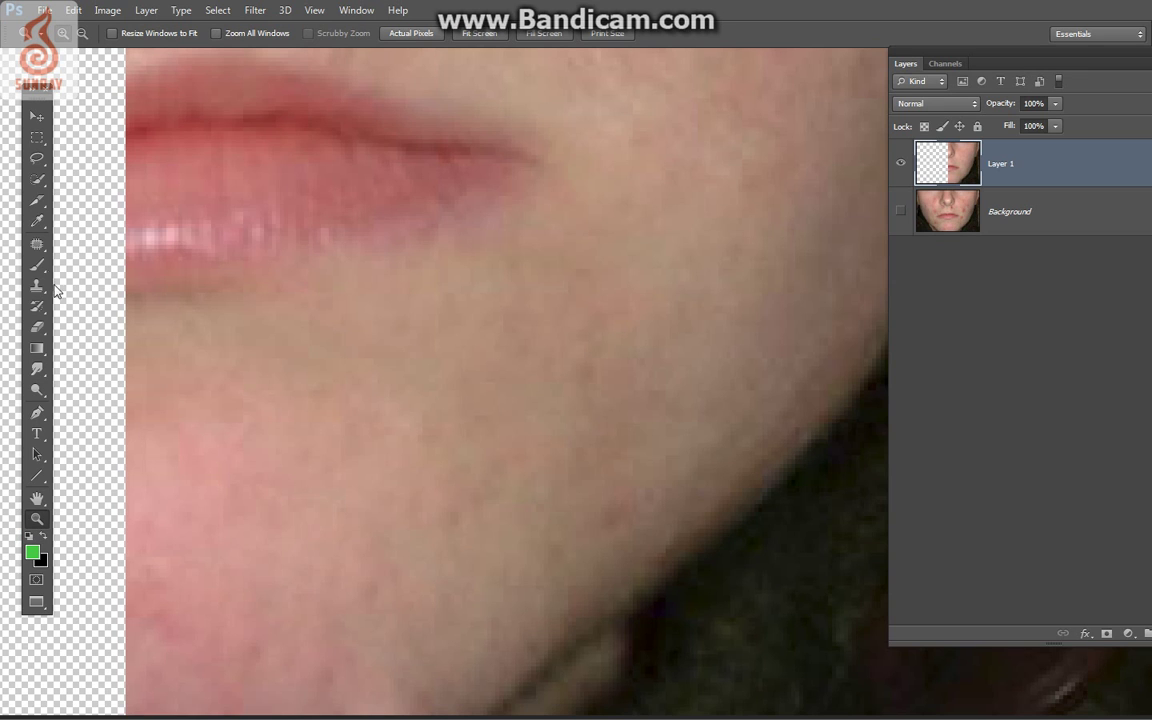
{"action": "left_click", "coordinate": [37, 369]}
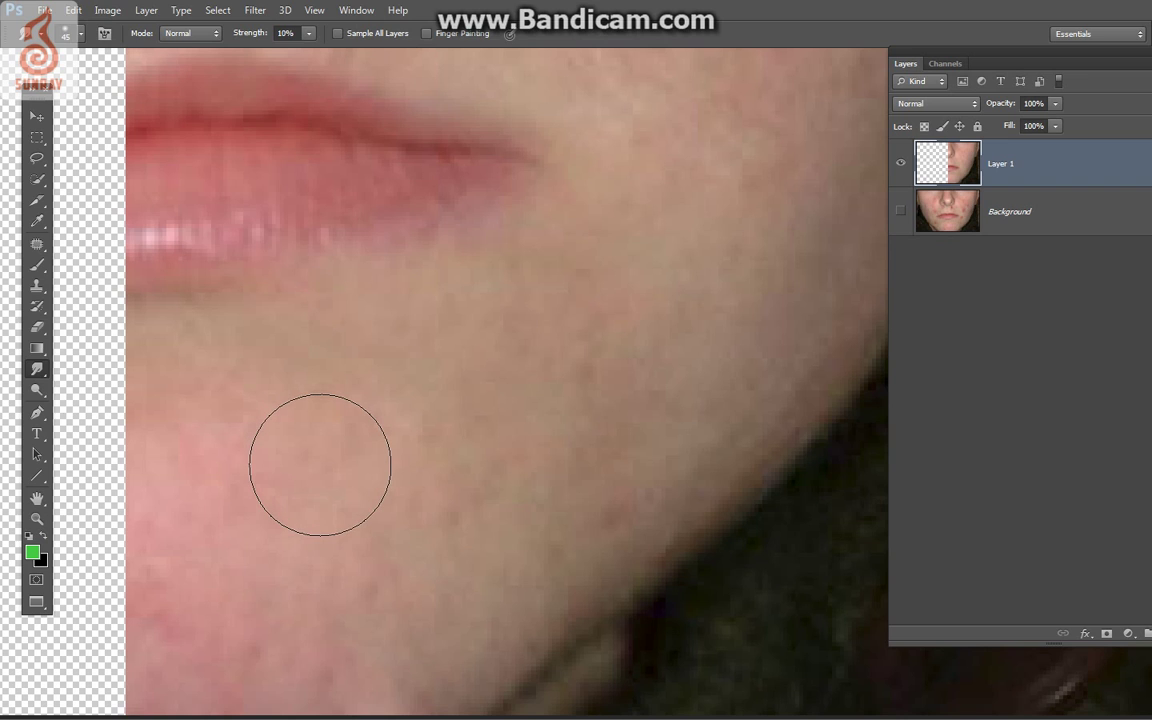
{"action": "key", "text": "Tab"}
{"action": "key", "text": "bracketleft"}
{"action": "key", "text": "bracketleft"}
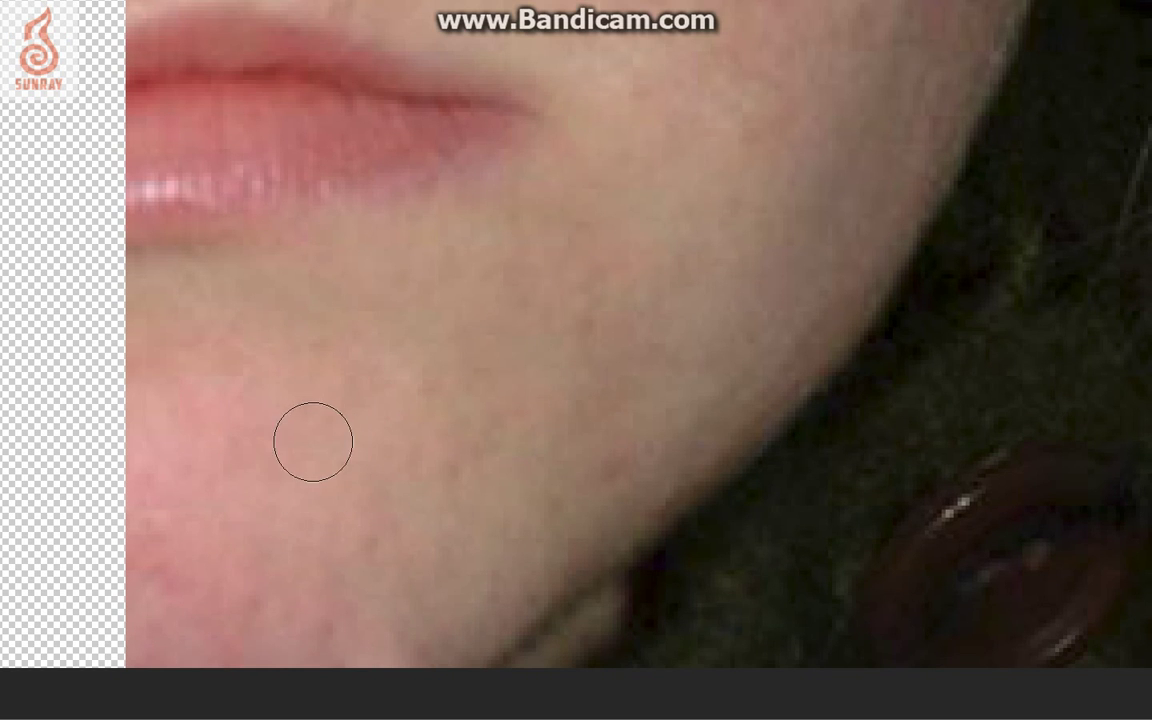
{"action": "key", "text": "bracketleft"}
{"action": "mouse_move", "coordinate": [332, 468]}
{"action": "left_mouse_down"}
{"action": "mouse_move", "coordinate": [378, 373]}
{"action": "mouse_move", "coordinate": [316, 424]}
{"action": "left_mouse_up"}
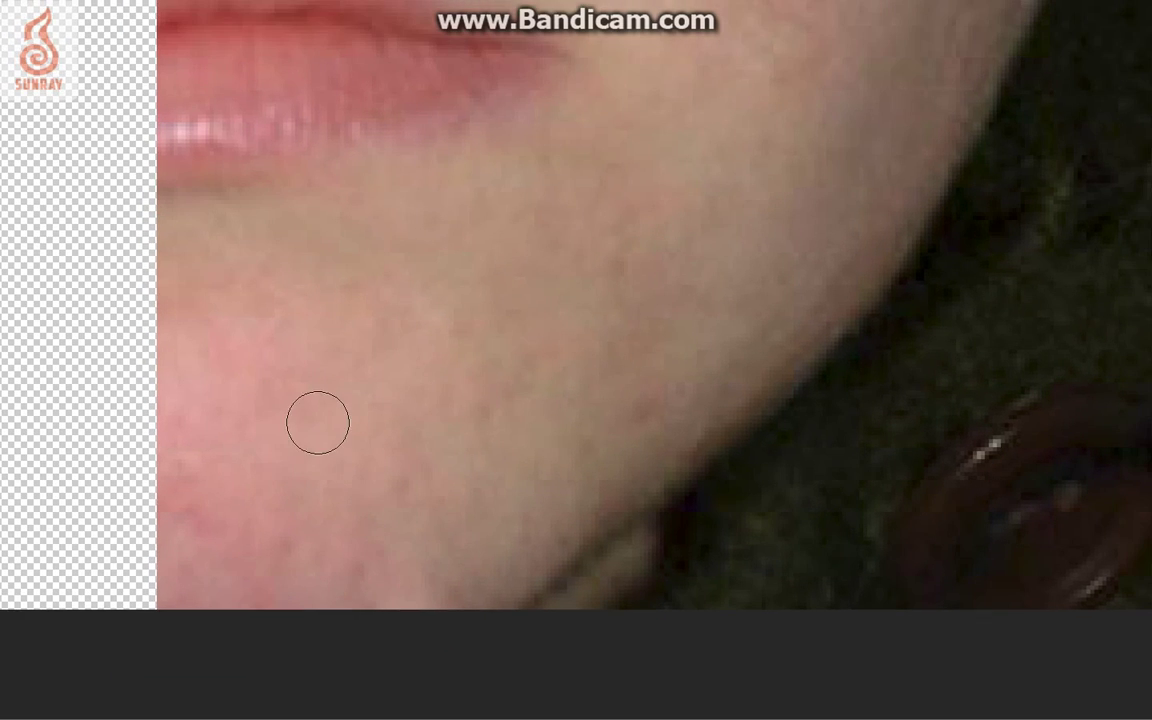
{"action": "mouse_move", "coordinate": [270, 489]}
{"action": "left_mouse_down"}
{"action": "mouse_move", "coordinate": [421, 469]}
{"action": "mouse_move", "coordinate": [370, 527]}
{"action": "mouse_move", "coordinate": [365, 558]}
{"action": "mouse_move", "coordinate": [489, 525]}
{"action": "mouse_move", "coordinate": [414, 589]}
{"action": "mouse_move", "coordinate": [494, 563]}
{"action": "mouse_move", "coordinate": [496, 417]}
{"action": "mouse_move", "coordinate": [502, 449]}
{"action": "left_mouse_up"}
{"action": "mouse_move", "coordinate": [489, 404]}
{"action": "left_mouse_down"}
{"action": "mouse_move", "coordinate": [471, 428]}
{"action": "mouse_move", "coordinate": [525, 368]}
{"action": "left_mouse_up"}
{"action": "left_click", "coordinate": [243, 524]}
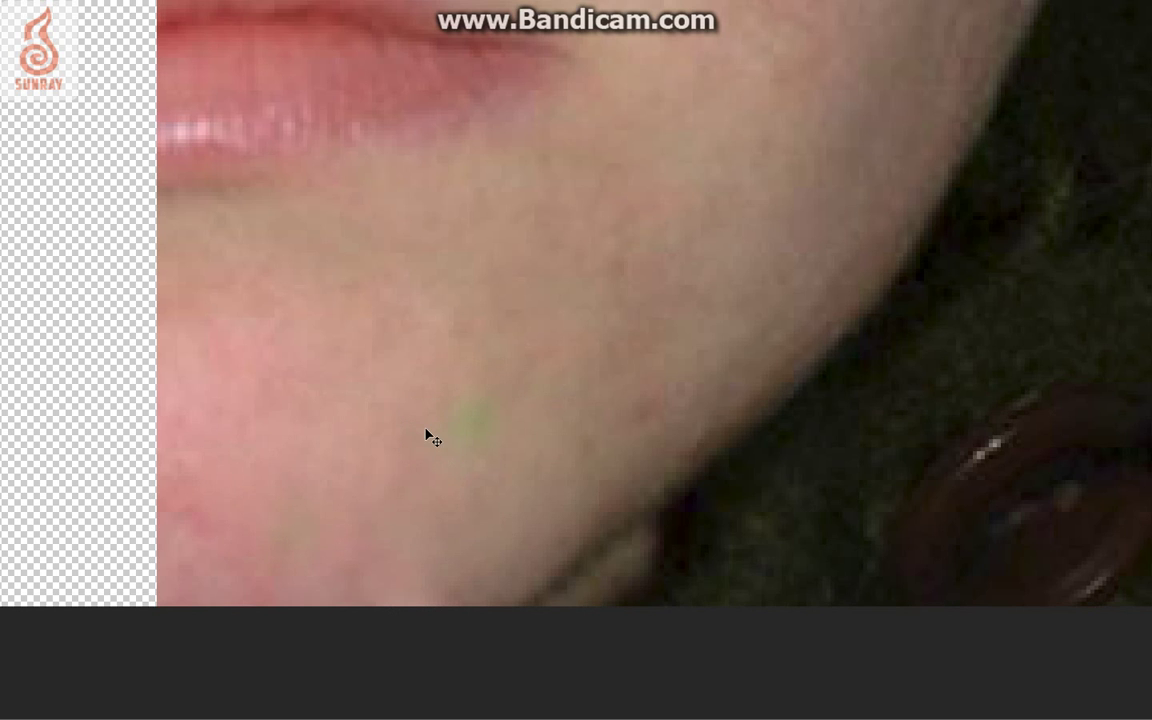
Step: Zoom out to show the nose and chin, then smudge the green spot on the chin
{"action": "key", "text": "z"}
{"action": "left_click_drag", "start_coordinate": [427, 432], "coordinate": [426, 430]}
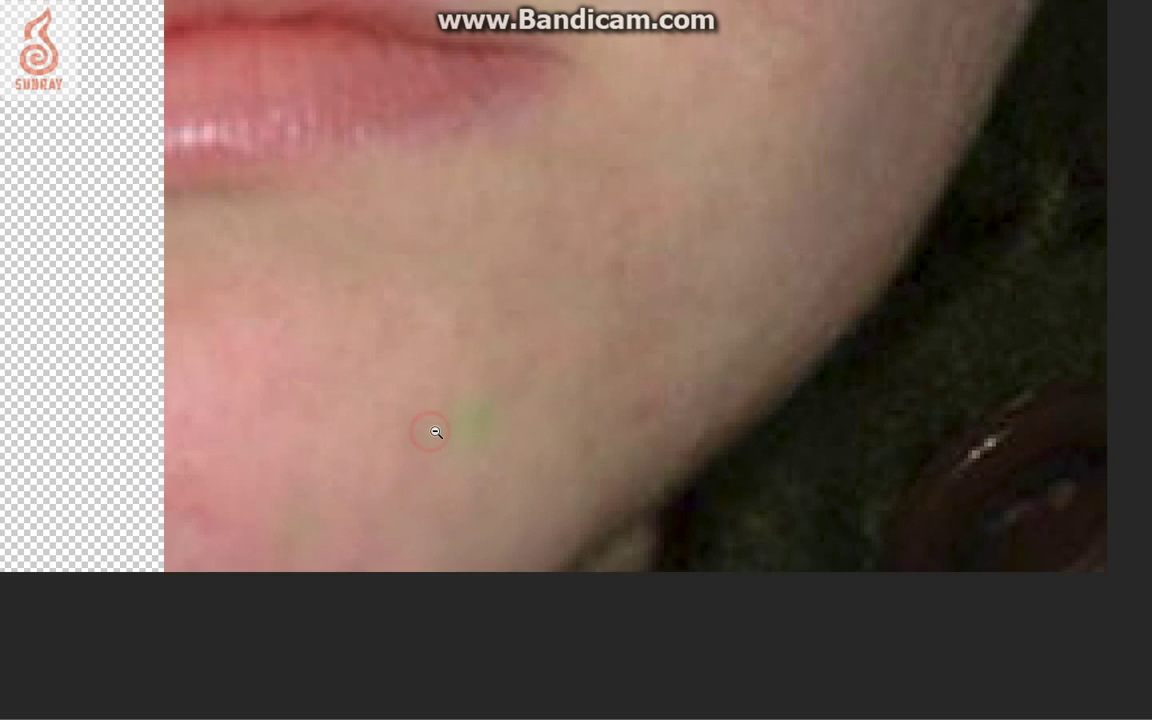
{"action": "left_click", "coordinate": [432, 432], "text": "alt"}
{"action": "left_click", "coordinate": [434, 432], "text": "alt"}
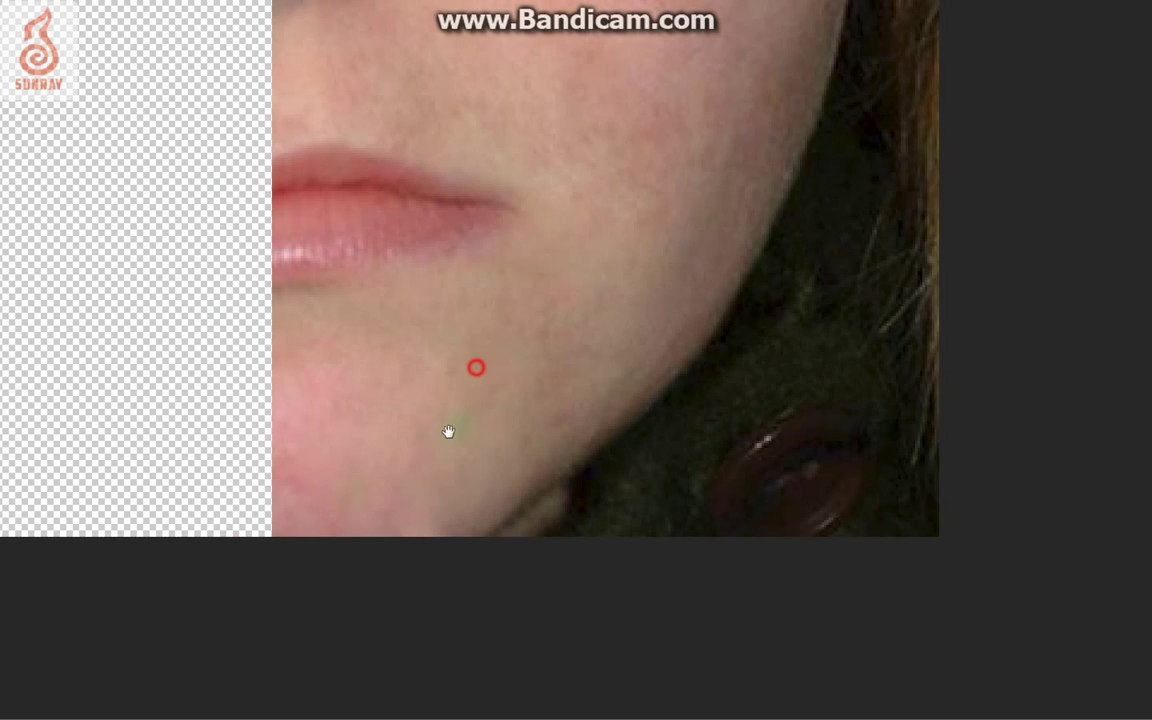
{"action": "left_click_drag", "start_coordinate": [448, 432], "coordinate": [418, 504]}
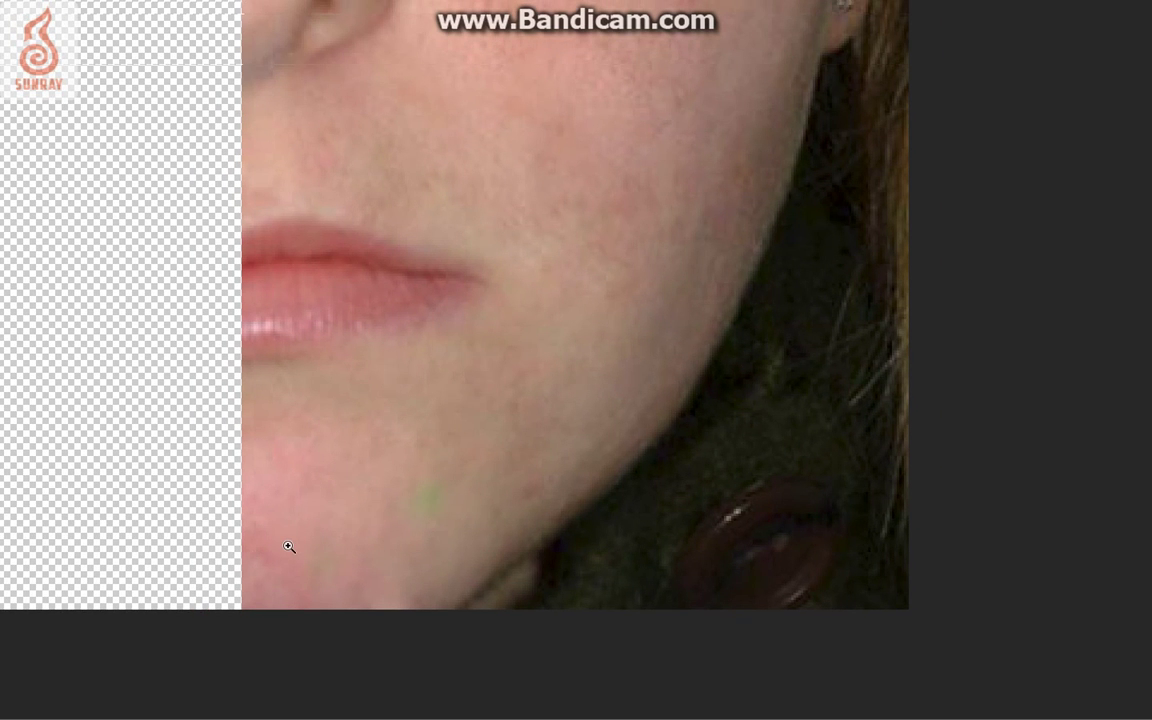
{"action": "key", "text": "f"}
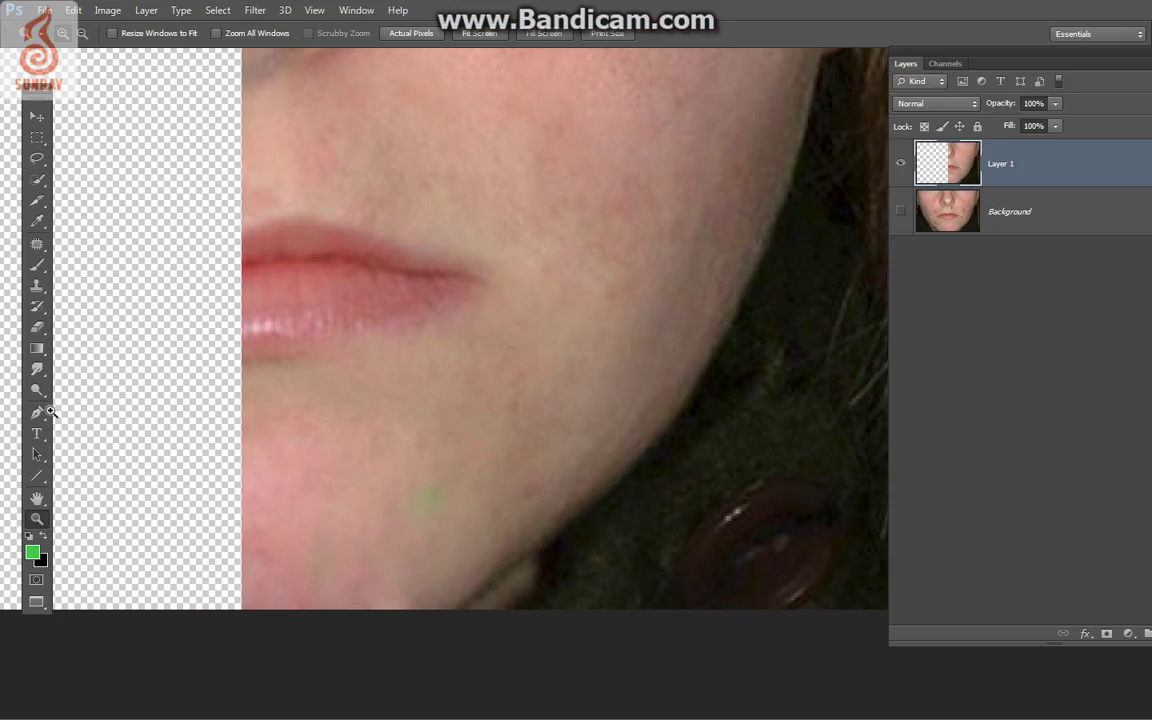
{"action": "left_click", "coordinate": [38, 371]}
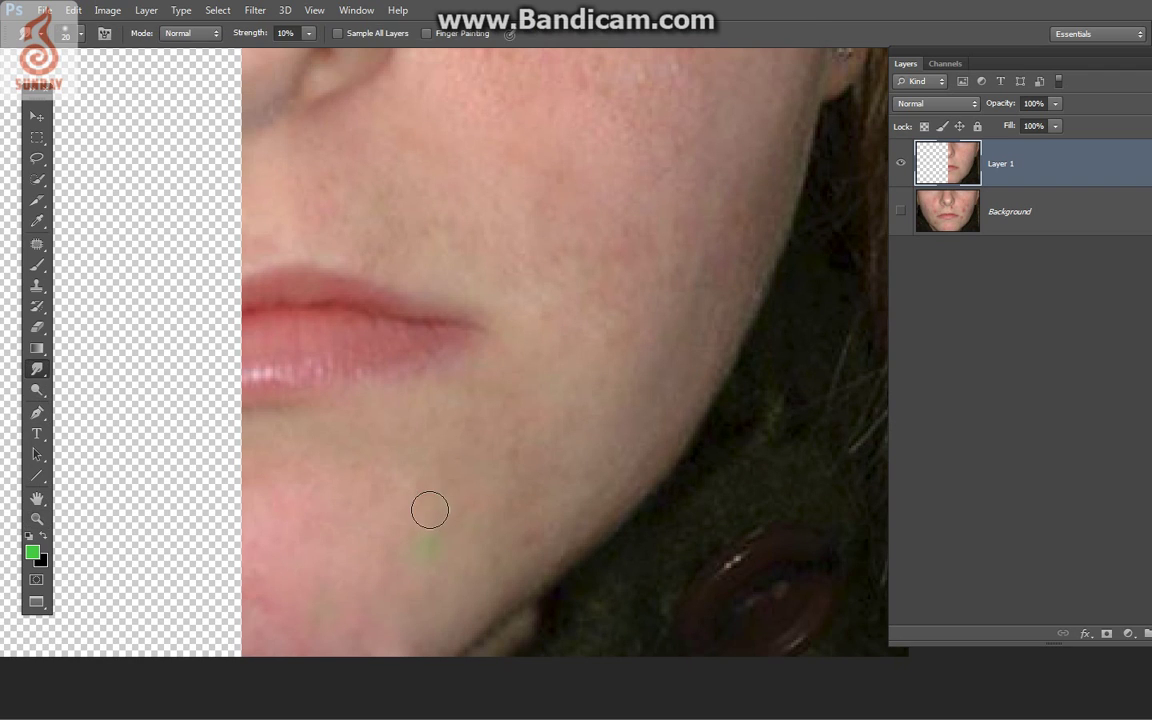
{"action": "key", "text": "f"}
{"action": "mouse_move", "coordinate": [438, 476]}
{"action": "left_mouse_down"}
{"action": "mouse_move", "coordinate": [419, 519]}
{"action": "mouse_move", "coordinate": [424, 476]}
{"action": "mouse_move", "coordinate": [406, 525]}
{"action": "mouse_move", "coordinate": [452, 491]}
{"action": "left_mouse_up"}
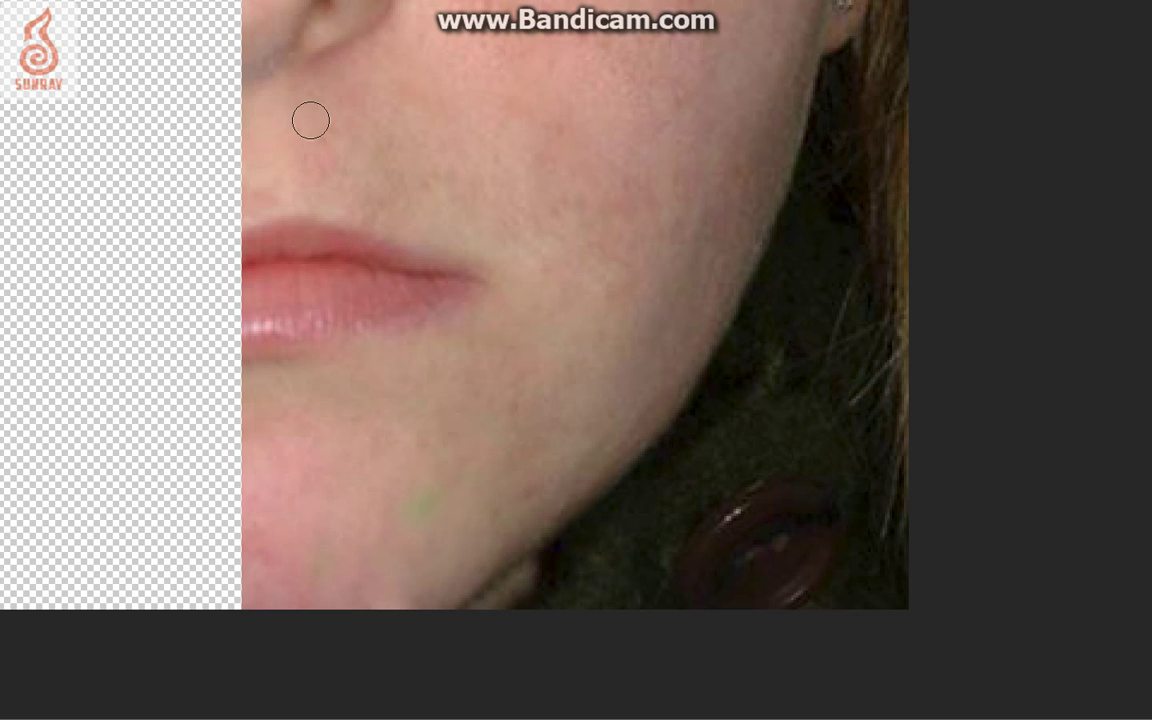
{"action": "key", "text": "f"}
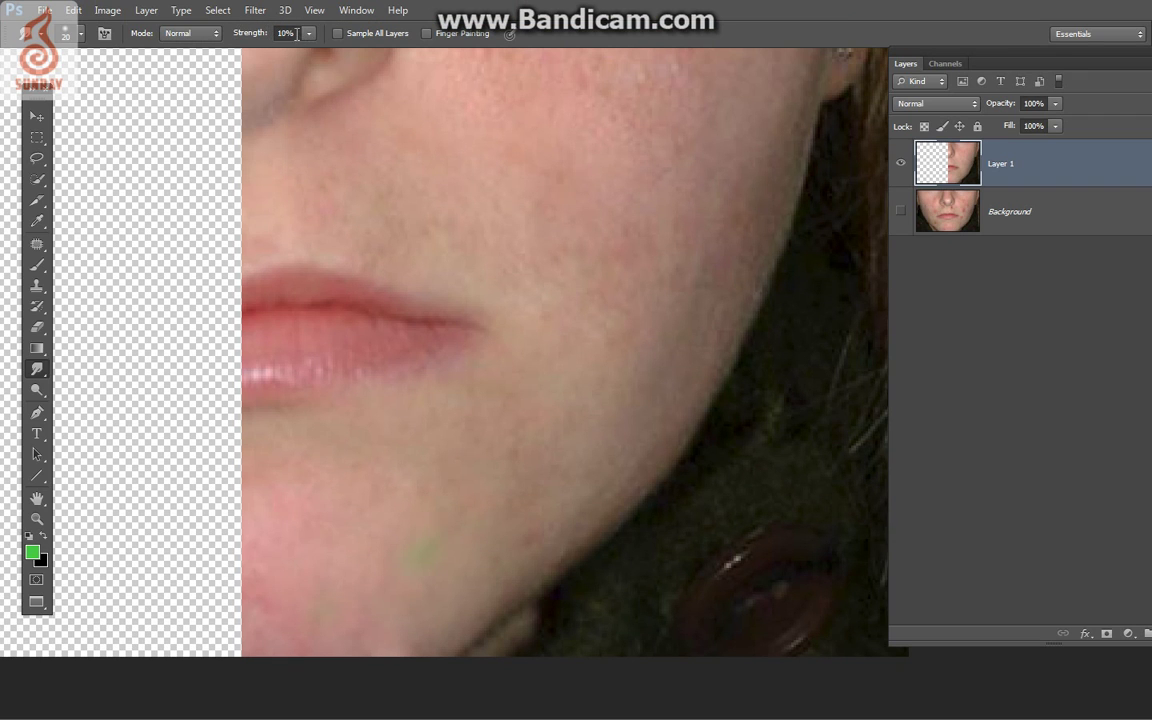
Step: Set Smudge Strength to 15% and smudge around the green spot, chin and lower cheek
{"action": "left_click", "coordinate": [292, 33]}
{"action": "type", "text": "15"}
{"action": "left_click", "coordinate": [419, 566]}
{"action": "left_click", "coordinate": [458, 573]}
{"action": "left_click", "coordinate": [520, 555]}
{"action": "left_click", "coordinate": [519, 545]}
{"action": "left_click", "coordinate": [558, 491]}
{"action": "left_click", "coordinate": [527, 540]}
{"action": "left_click", "coordinate": [527, 463]}
{"action": "left_click", "coordinate": [586, 501]}
{"action": "left_click", "coordinate": [599, 474]}
{"action": "left_click", "coordinate": [555, 486]}
{"action": "left_click", "coordinate": [527, 473]}
{"action": "left_click", "coordinate": [537, 458]}
{"action": "left_click", "coordinate": [602, 379]}
Step: Smudge the chin and cheek skin up toward the upper cheek with short dabs
{"action": "left_click", "coordinate": [448, 434]}
{"action": "left_click", "coordinate": [407, 440]}
{"action": "left_click", "coordinate": [413, 449]}
{"action": "left_click", "coordinate": [478, 473]}
{"action": "left_click", "coordinate": [509, 440]}
{"action": "left_click", "coordinate": [527, 434]}
{"action": "left_click", "coordinate": [566, 378]}
{"action": "left_click", "coordinate": [627, 239]}
{"action": "left_click", "coordinate": [592, 348]}
{"action": "left_click", "coordinate": [624, 336]}
{"action": "left_click", "coordinate": [693, 242]}
Step: Smear the cheek skin above the lip smoother with longer upward strokes
{"action": "left_click_drag", "start_coordinate": [659, 233], "coordinate": [668, 262]}
{"action": "mouse_move", "coordinate": [316, 222]}
{"action": "left_mouse_down"}
{"action": "mouse_move", "coordinate": [368, 188]}
{"action": "mouse_move", "coordinate": [386, 236]}
{"action": "mouse_move", "coordinate": [437, 224]}
{"action": "mouse_move", "coordinate": [470, 262]}
{"action": "left_mouse_up"}
{"action": "left_click_drag", "start_coordinate": [586, 307], "coordinate": [490, 263]}
{"action": "left_click_drag", "start_coordinate": [538, 365], "coordinate": [656, 239]}
{"action": "left_click_drag", "start_coordinate": [568, 327], "coordinate": [595, 209]}
{"action": "left_click_drag", "start_coordinate": [534, 260], "coordinate": [535, 275]}
{"action": "left_click_drag", "start_coordinate": [542, 188], "coordinate": [659, 167]}
Step: Scroll up to the nose and upper cheek, set brush size 70, and show the Blur/Sharpen/Smudge flyout
{"action": "scroll", "coordinate": [648, 309], "scroll_direction": "up", "scroll_amount": 5}
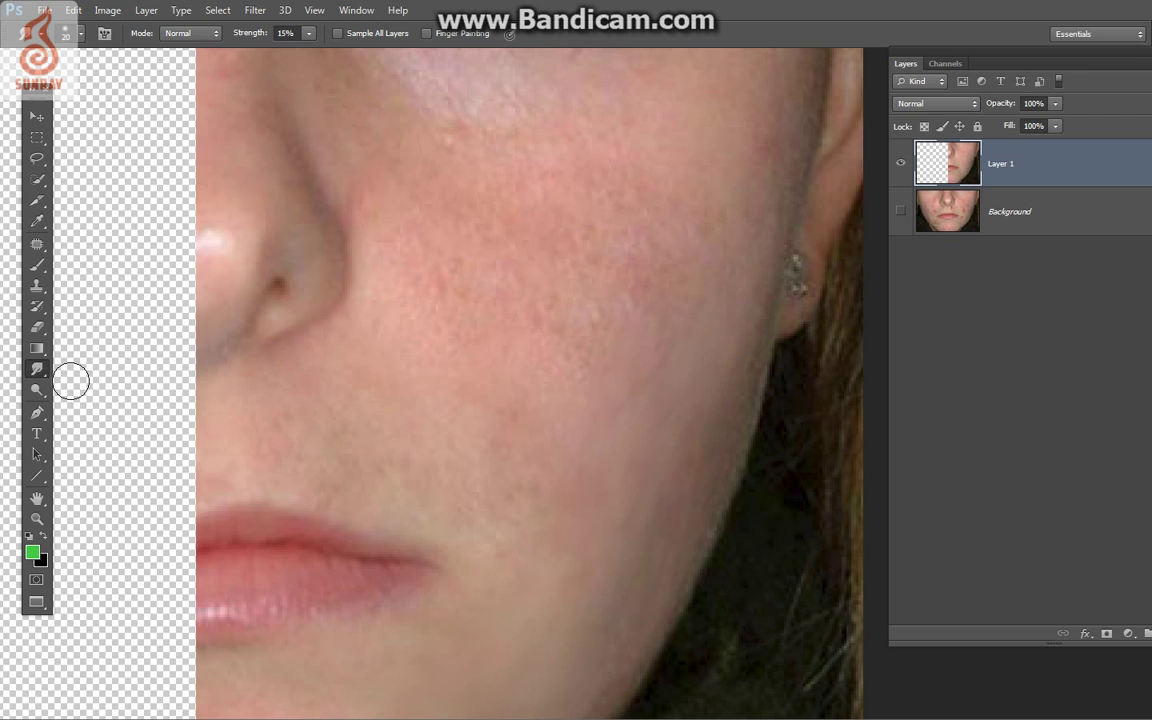
{"action": "left_click", "coordinate": [567, 387]}
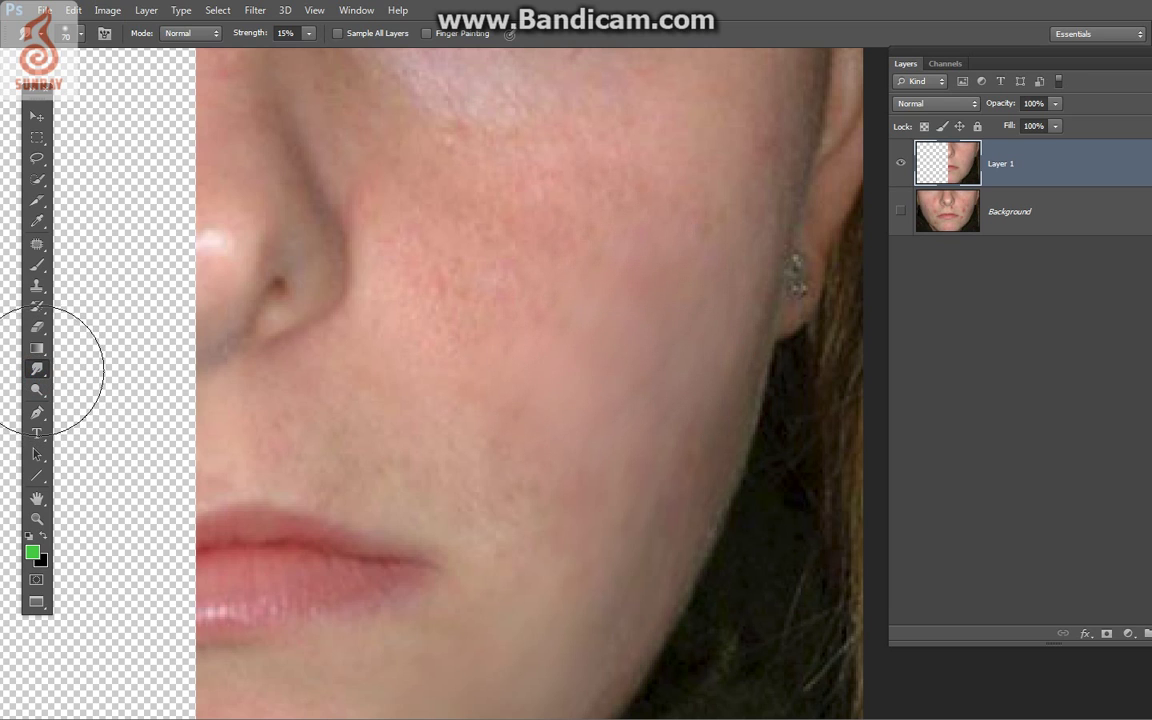
{"action": "left_click", "coordinate": [40, 372]}
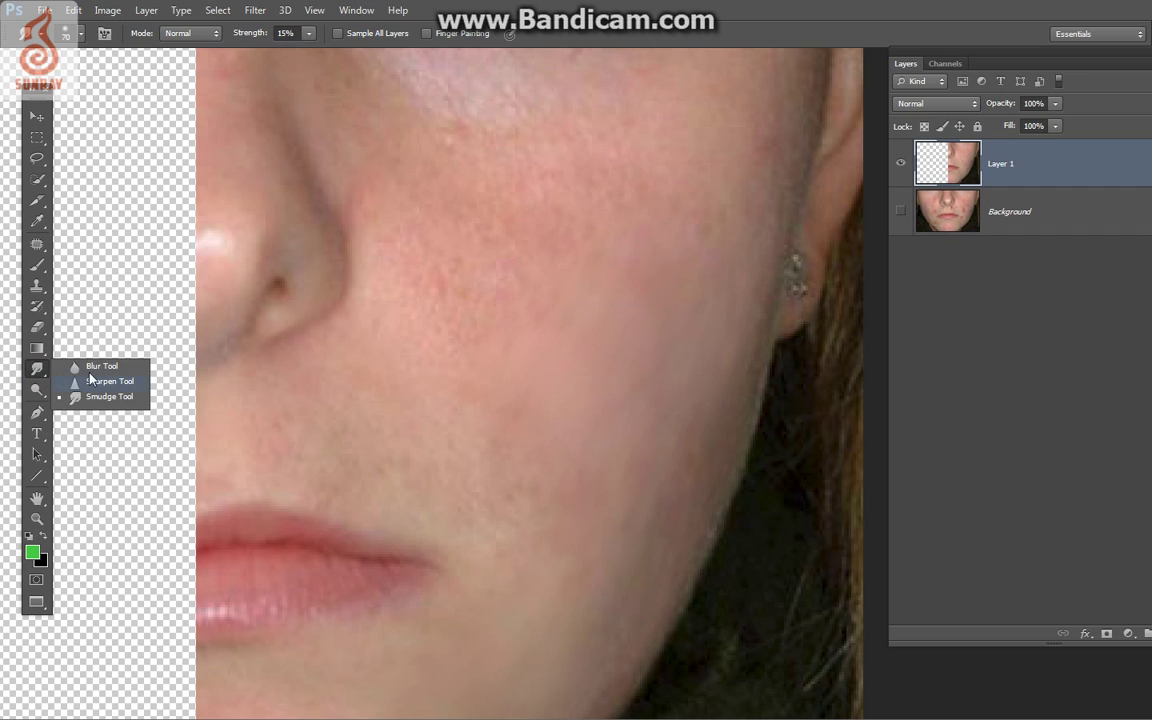
Step: Select the Blur Tool with a 45-pixel brush at 33% strength
{"action": "left_click", "coordinate": [92, 369]}
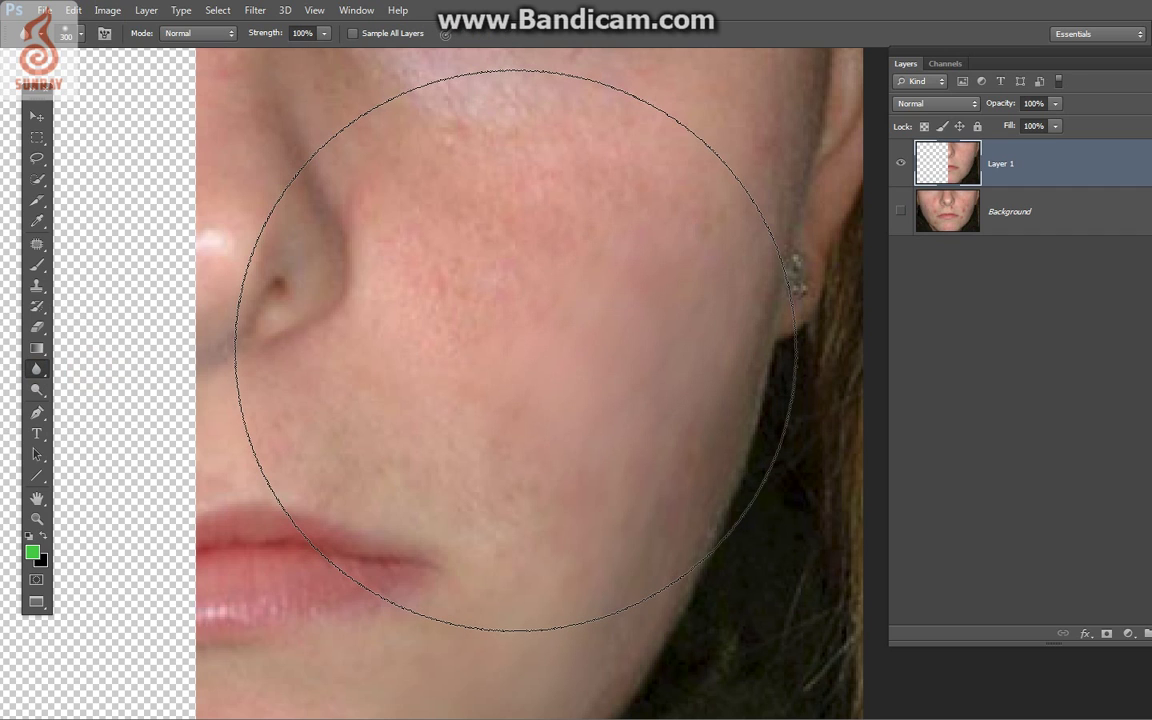
{"action": "key", "text": "bracketleft"}
{"action": "key", "text": "bracketleft"}
{"action": "key", "text": "bracketleft"}
{"action": "key", "text": "bracketleft"}
{"action": "key", "text": "bracketleft"}
{"action": "key", "text": "bracketleft"}
{"action": "key", "text": "bracketleft"}
{"action": "key", "text": "bracketleft"}
{"action": "key", "text": "bracketleft"}
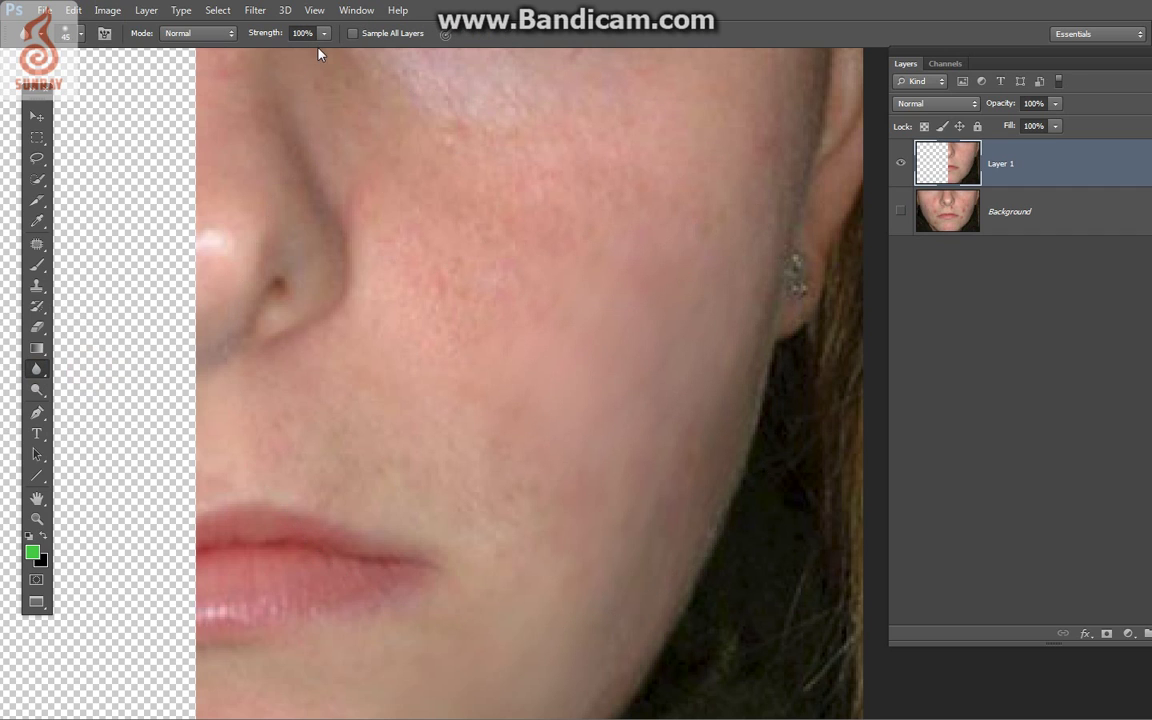
{"action": "left_click", "coordinate": [324, 35]}
{"action": "left_click", "coordinate": [271, 51]}
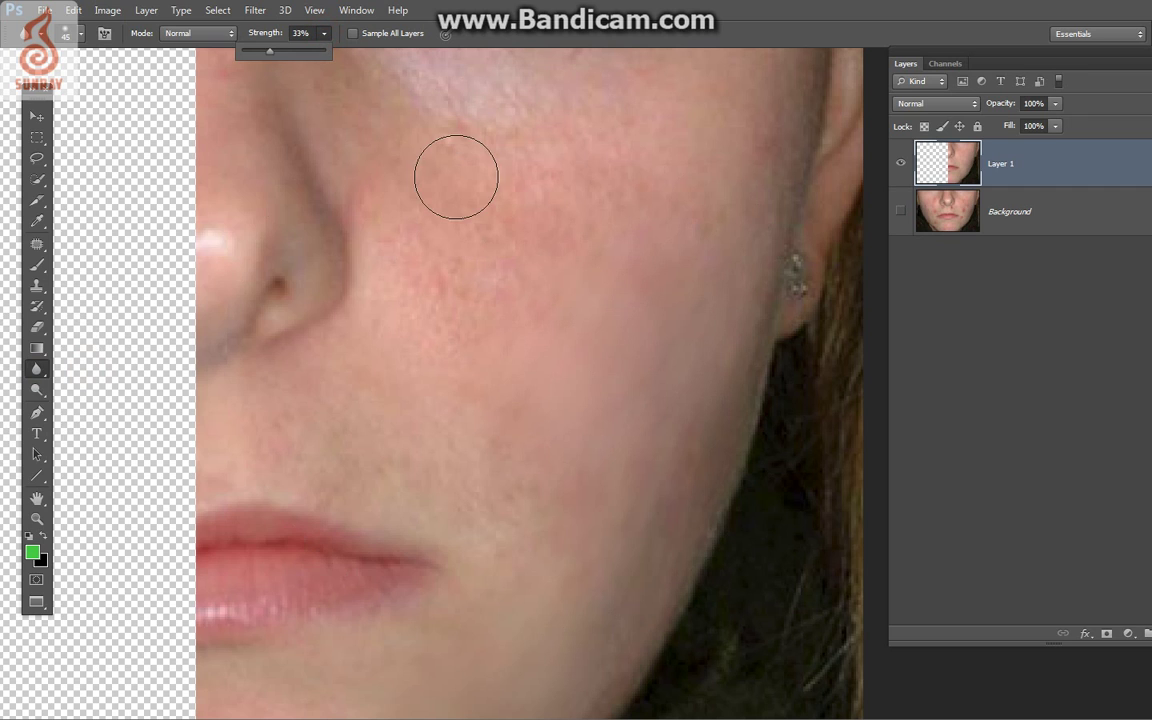
Step: Blur several spots on the cheek, working down toward the lip
{"action": "left_click", "coordinate": [492, 262]}
{"action": "left_click", "coordinate": [483, 291]}
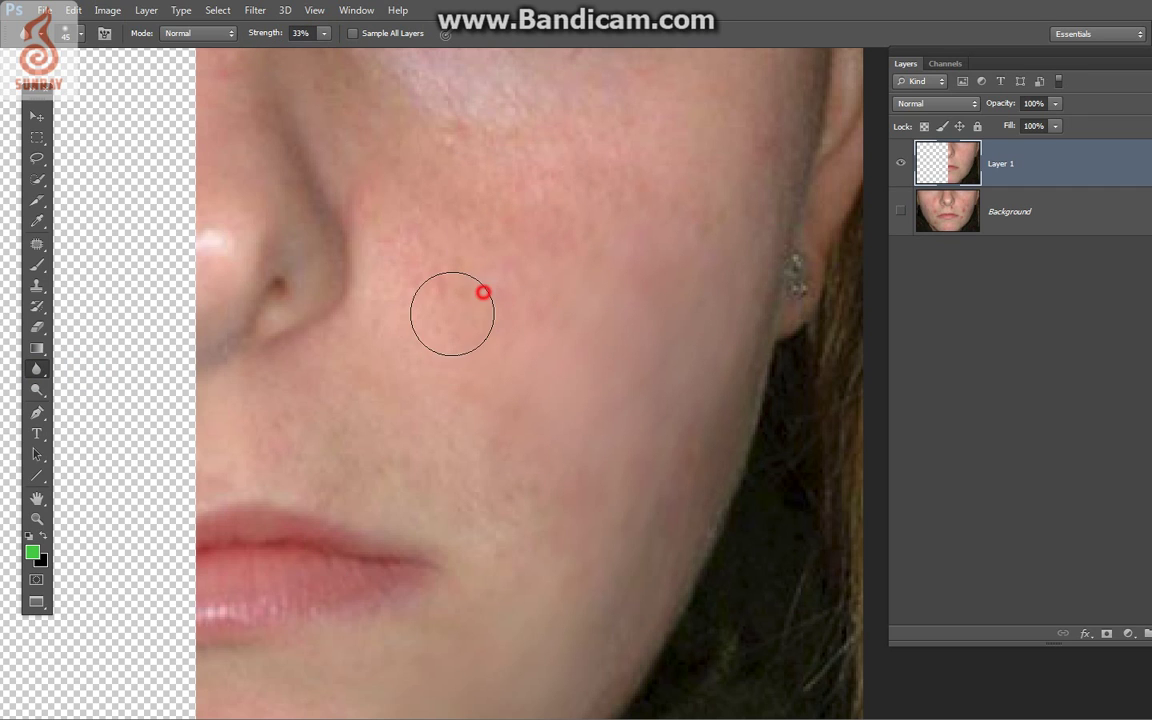
{"action": "left_click", "coordinate": [440, 231]}
{"action": "left_click", "coordinate": [440, 193]}
{"action": "left_click", "coordinate": [535, 266]}
{"action": "left_click", "coordinate": [519, 316]}
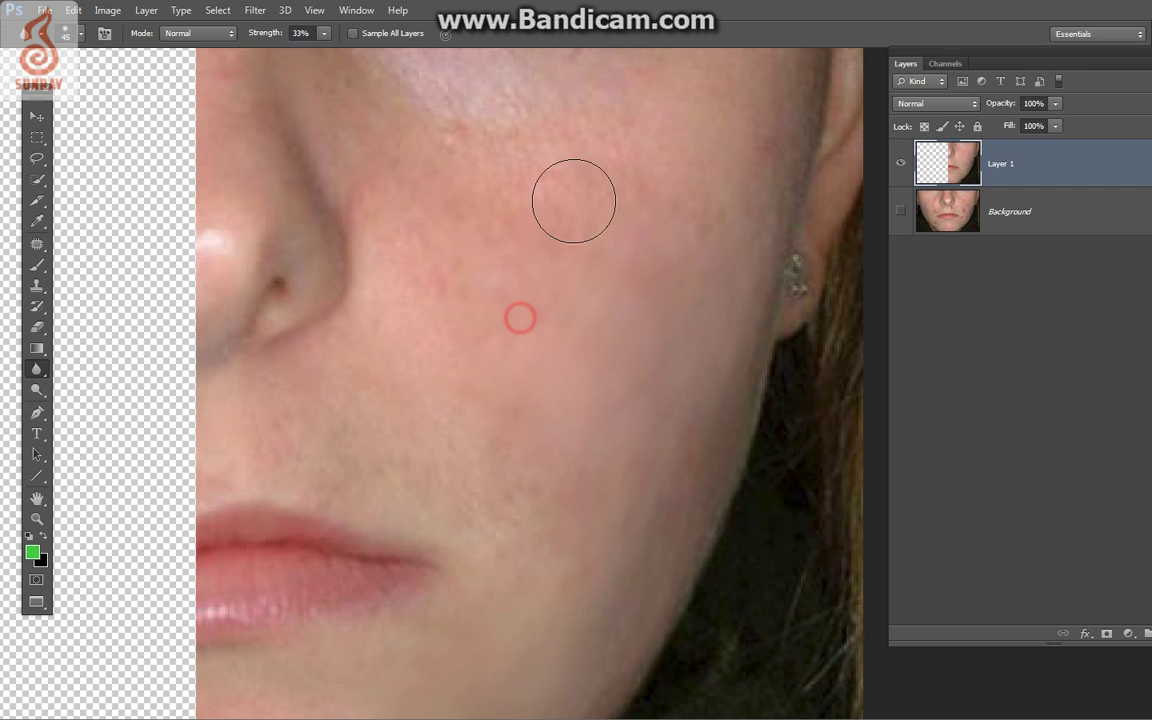
{"action": "left_click", "coordinate": [506, 252]}
{"action": "left_click_drag", "start_coordinate": [460, 455], "coordinate": [395, 410]}
Step: Blur the middle cheek, lip corner and lower cheek toward the jawline
{"action": "left_click", "coordinate": [388, 437]}
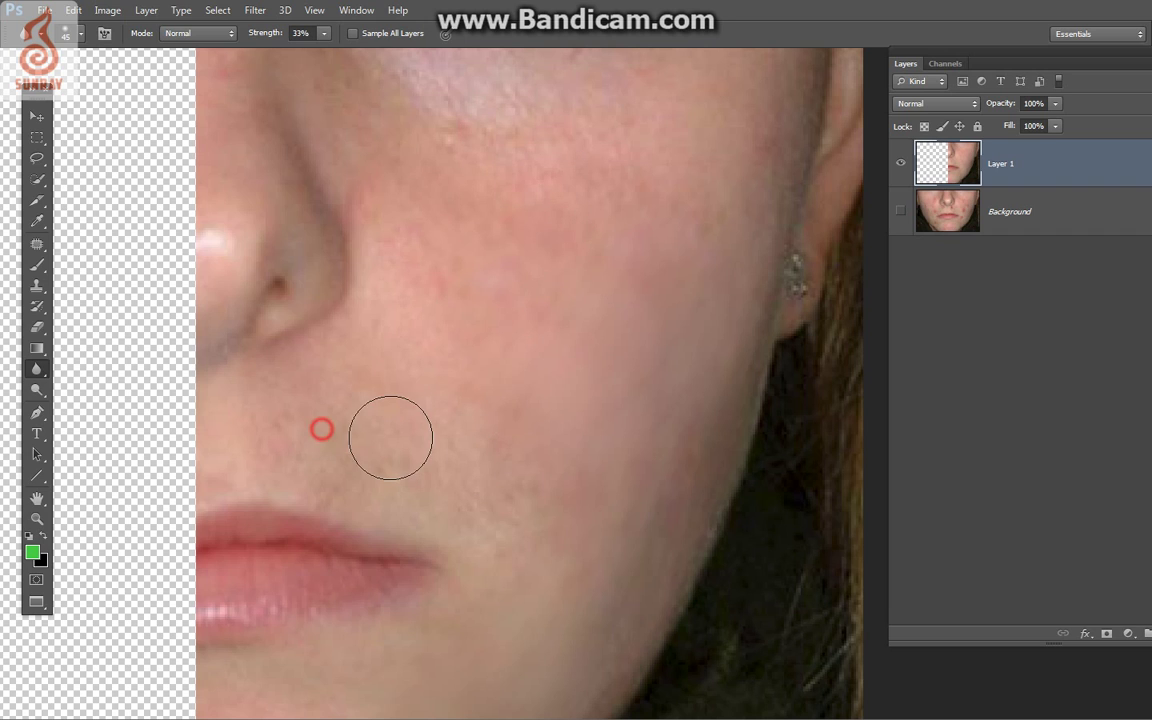
{"action": "left_click", "coordinate": [476, 465]}
{"action": "left_click", "coordinate": [468, 429]}
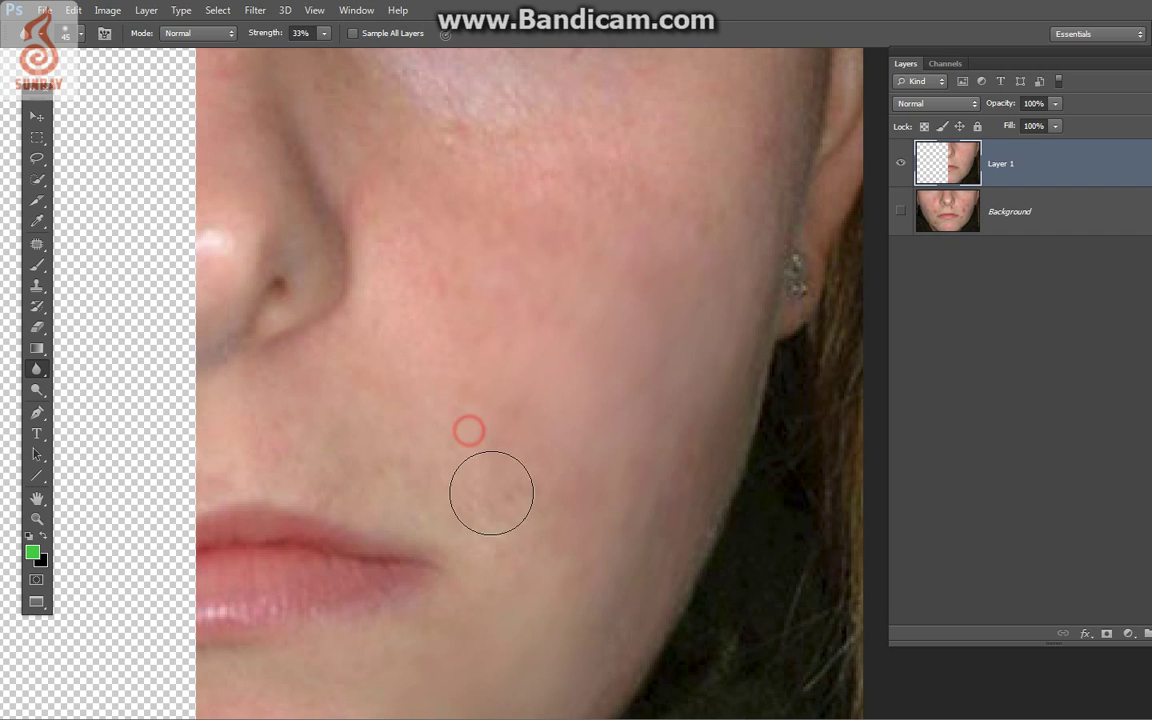
{"action": "left_click", "coordinate": [491, 617]}
{"action": "left_click", "coordinate": [476, 584]}
{"action": "left_click", "coordinate": [506, 427]}
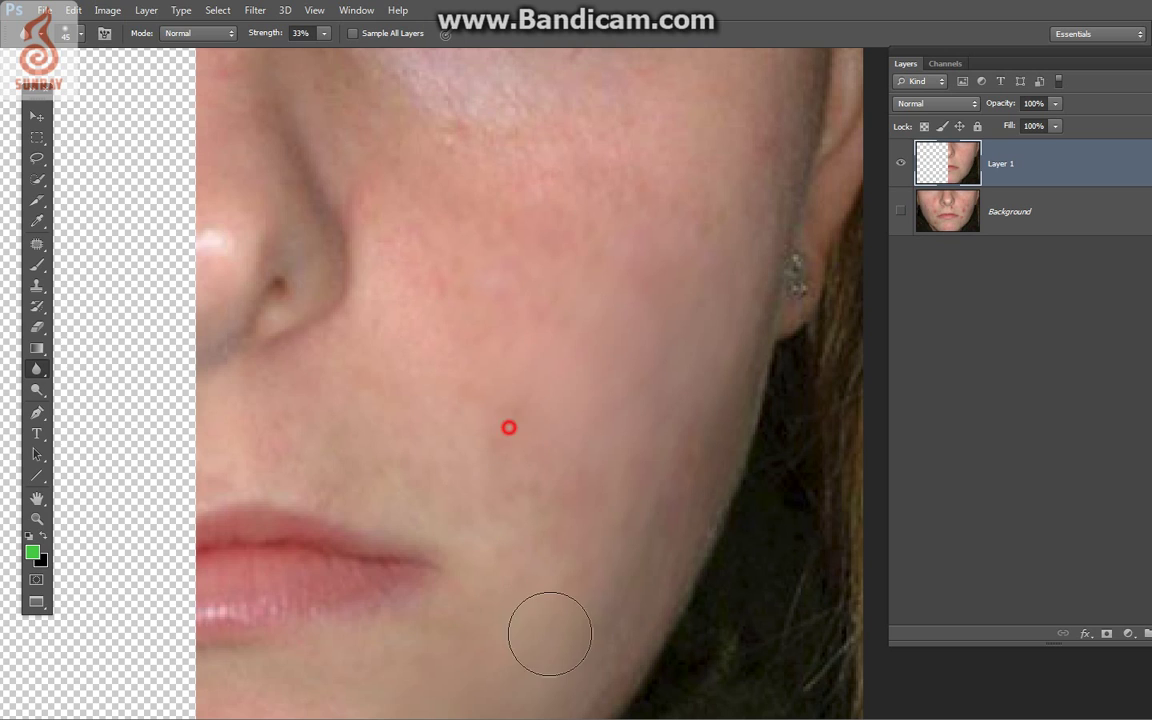
{"action": "left_click", "coordinate": [586, 460]}
{"action": "left_click", "coordinate": [607, 607]}
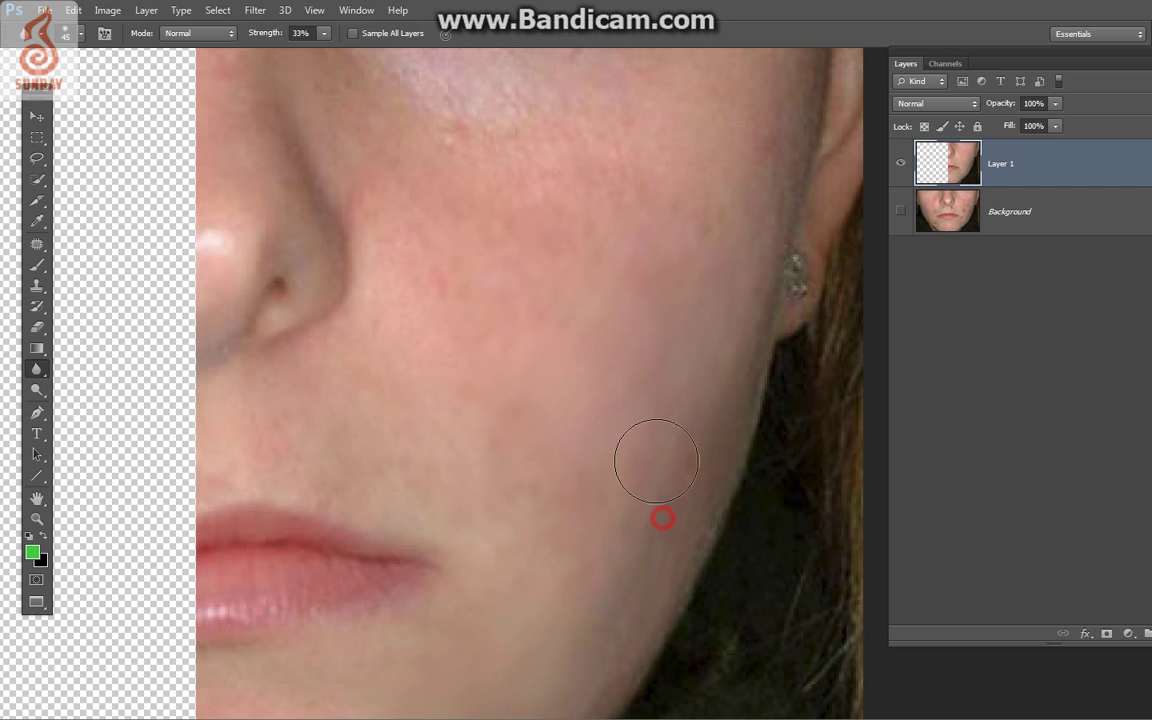
{"action": "left_click", "coordinate": [617, 571]}
Step: Soften the upper cheek skin near the forehead and the middle of the cheek
{"action": "left_click", "coordinate": [579, 213]}
{"action": "left_click", "coordinate": [679, 193]}
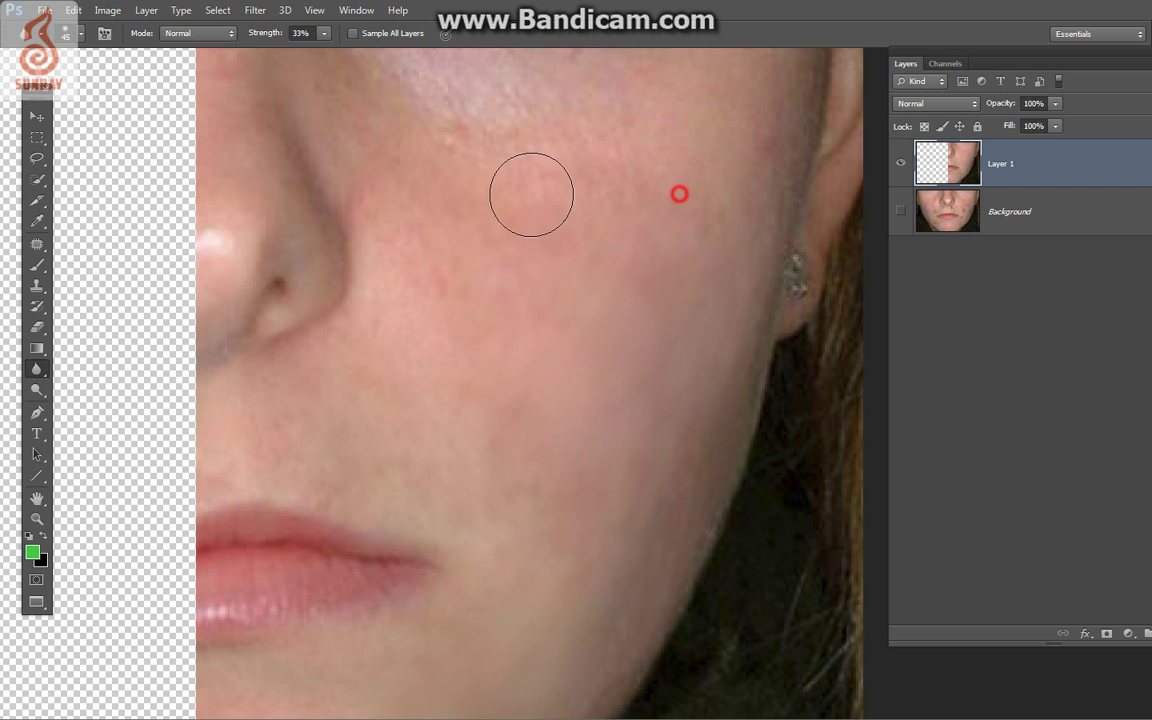
{"action": "left_click", "coordinate": [638, 180]}
{"action": "left_click", "coordinate": [545, 154]}
{"action": "left_click", "coordinate": [619, 153]}
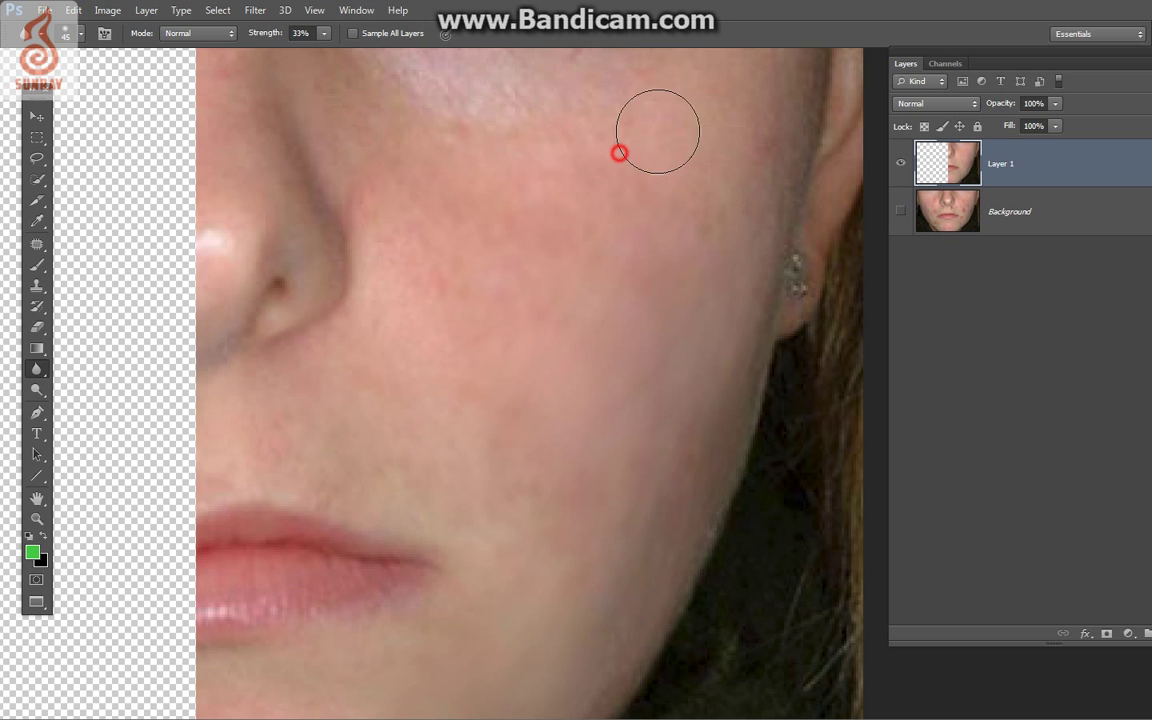
{"action": "left_click", "coordinate": [645, 139]}
{"action": "left_click", "coordinate": [548, 154]}
{"action": "left_click", "coordinate": [517, 118]}
{"action": "left_click", "coordinate": [442, 96]}
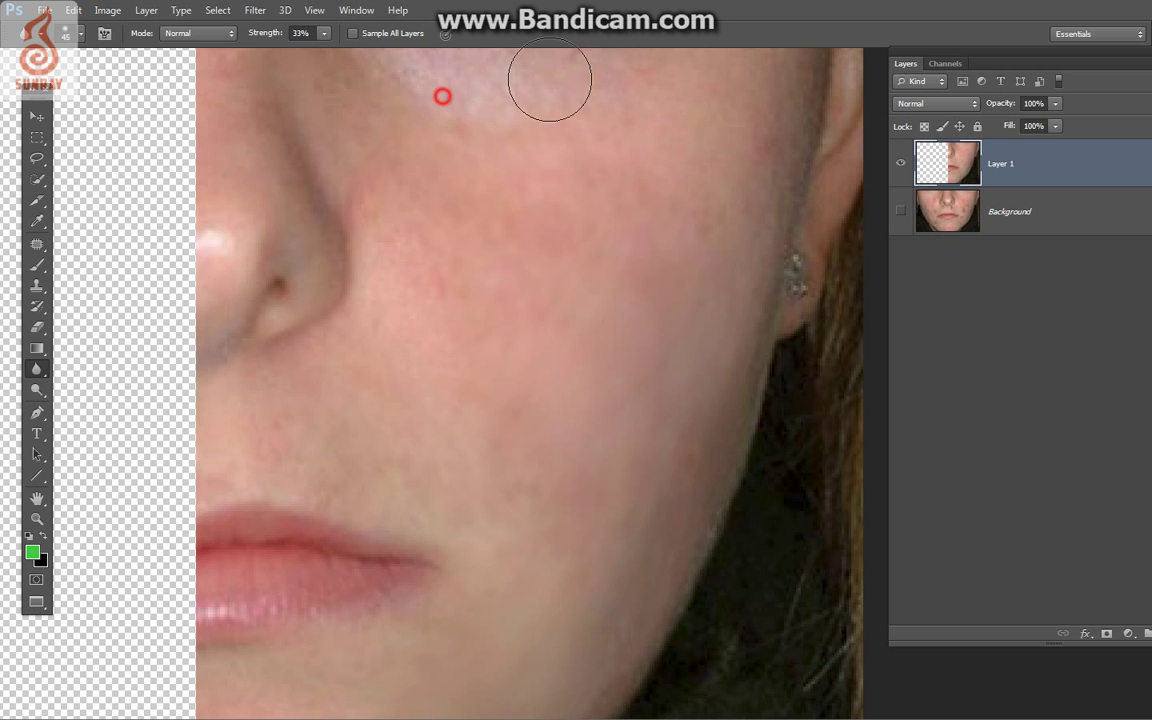
{"action": "left_click", "coordinate": [388, 224]}
{"action": "left_click", "coordinate": [329, 170]}
{"action": "left_click", "coordinate": [495, 341]}
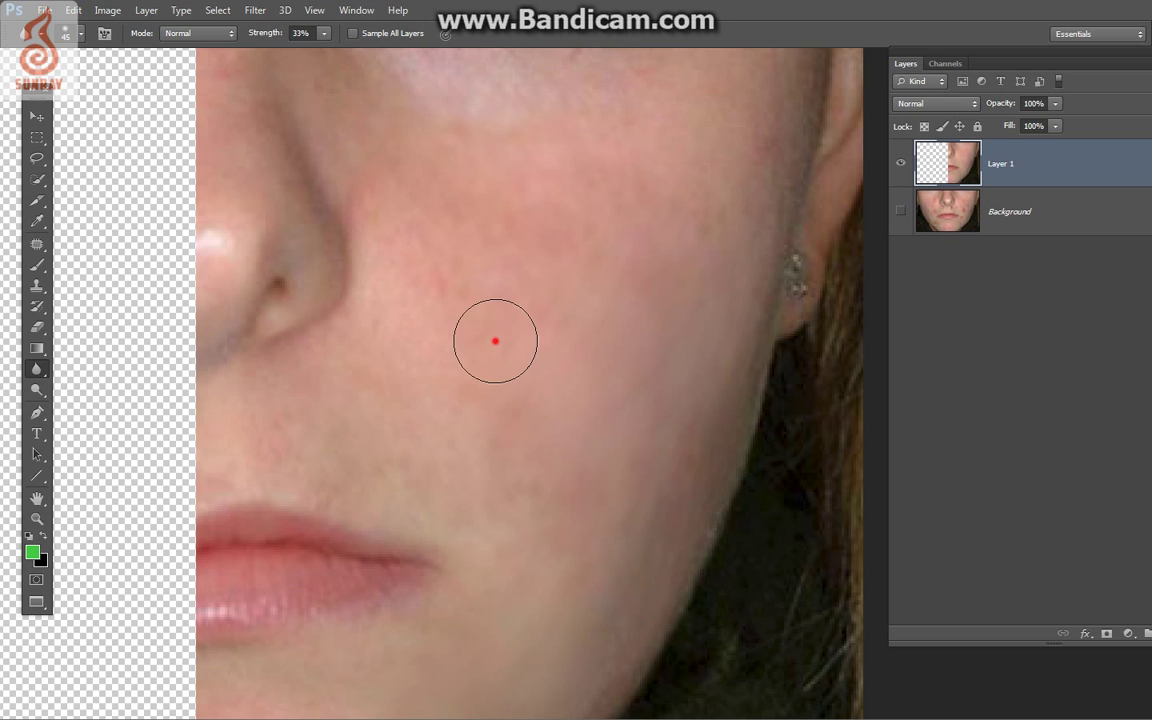
Step: Soften the skin toward the lip corner and around the lower lip
{"action": "left_click", "coordinate": [383, 453]}
{"action": "left_click", "coordinate": [285, 429]}
{"action": "left_click", "coordinate": [254, 440]}
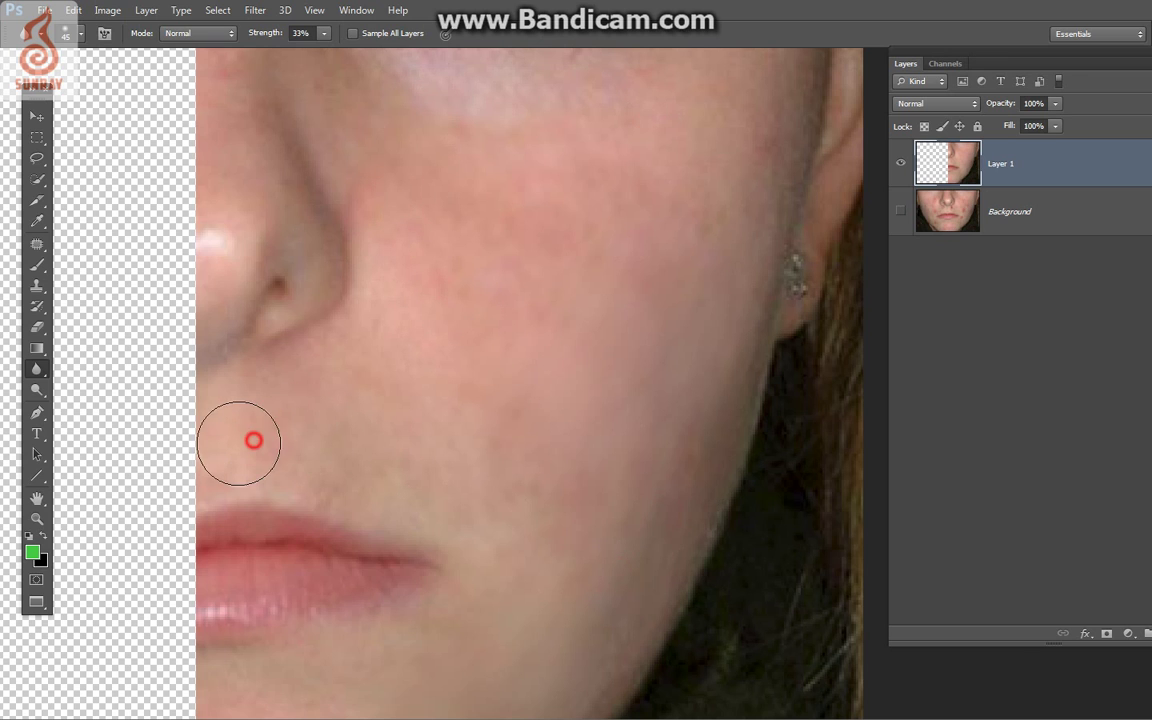
{"action": "left_click", "coordinate": [257, 681]}
{"action": "left_click", "coordinate": [342, 686]}
Step: Blur the skin across the chin and along the jawline
{"action": "left_click_drag", "start_coordinate": [570, 537], "coordinate": [624, 387]}
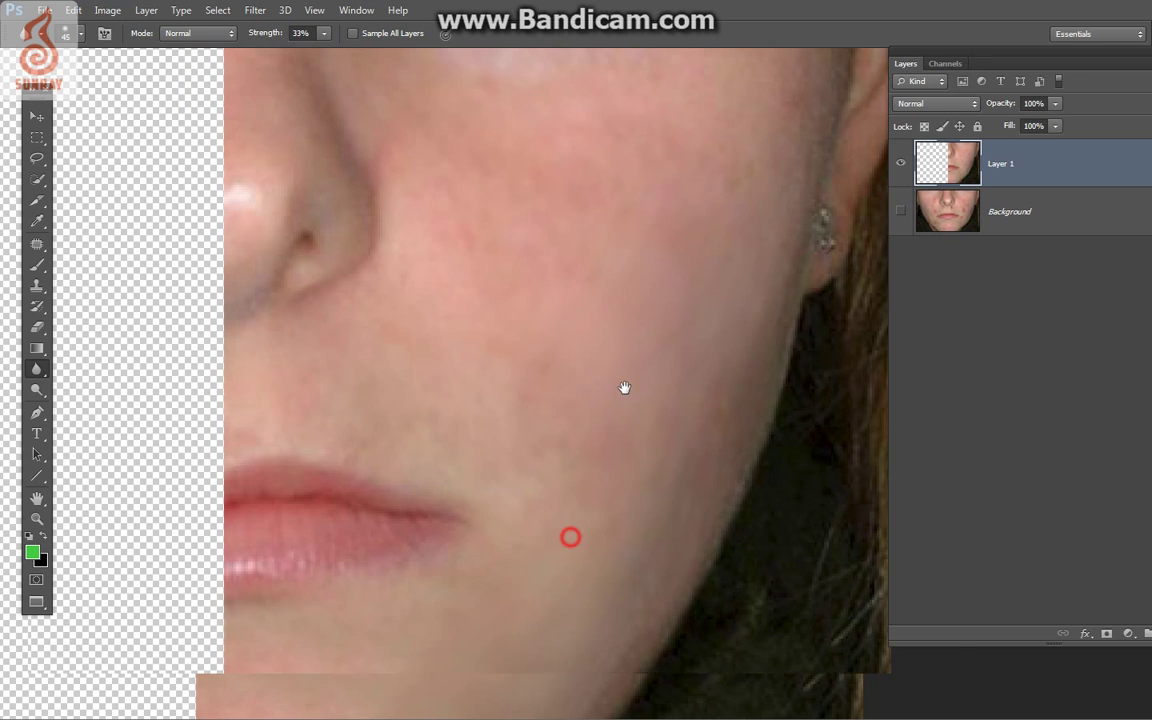
{"action": "left_click", "coordinate": [321, 586]}
{"action": "left_click", "coordinate": [283, 681]}
{"action": "left_click", "coordinate": [314, 646]}
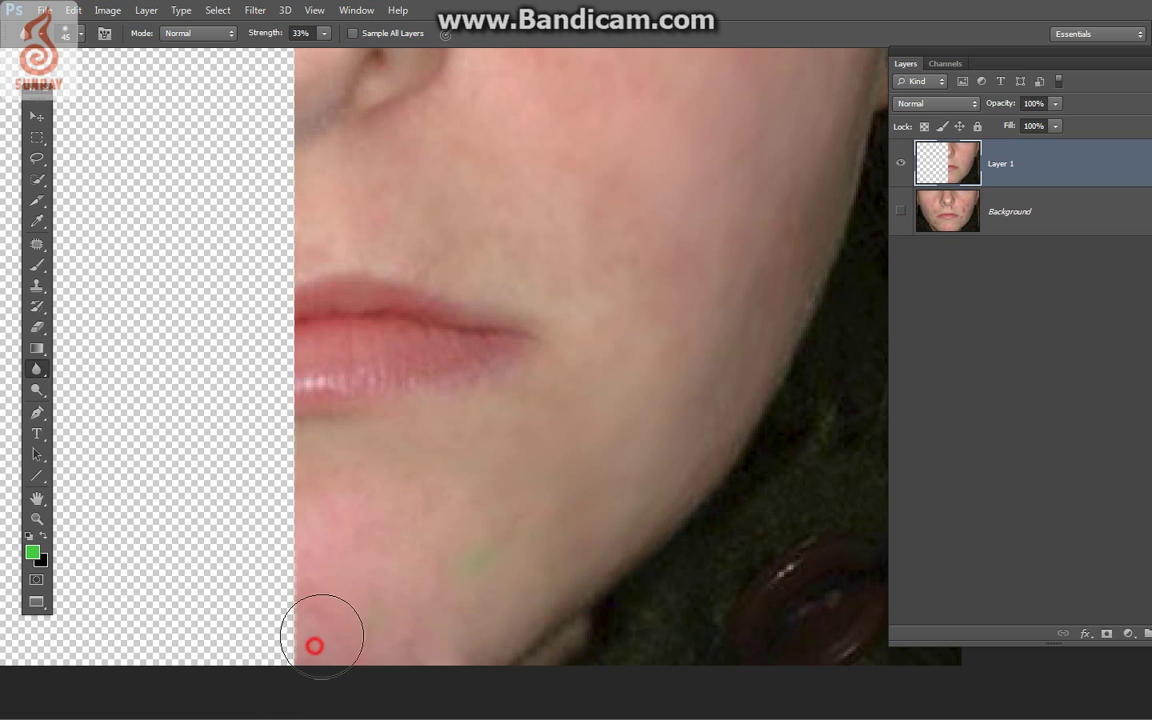
{"action": "left_click", "coordinate": [368, 632]}
{"action": "left_click", "coordinate": [391, 648]}
{"action": "left_click", "coordinate": [489, 642]}
{"action": "left_click", "coordinate": [609, 555]}
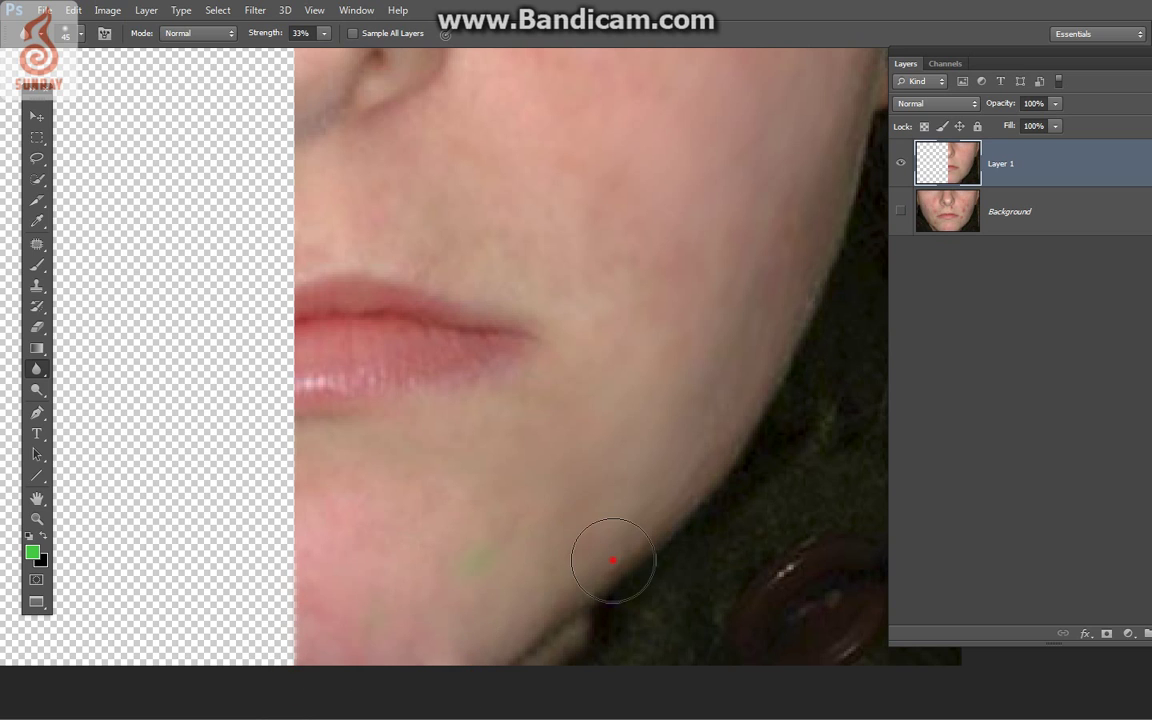
{"action": "left_click", "coordinate": [662, 547]}
{"action": "left_click_drag", "start_coordinate": [622, 595], "coordinate": [519, 715]}
{"action": "left_click", "coordinate": [642, 577]}
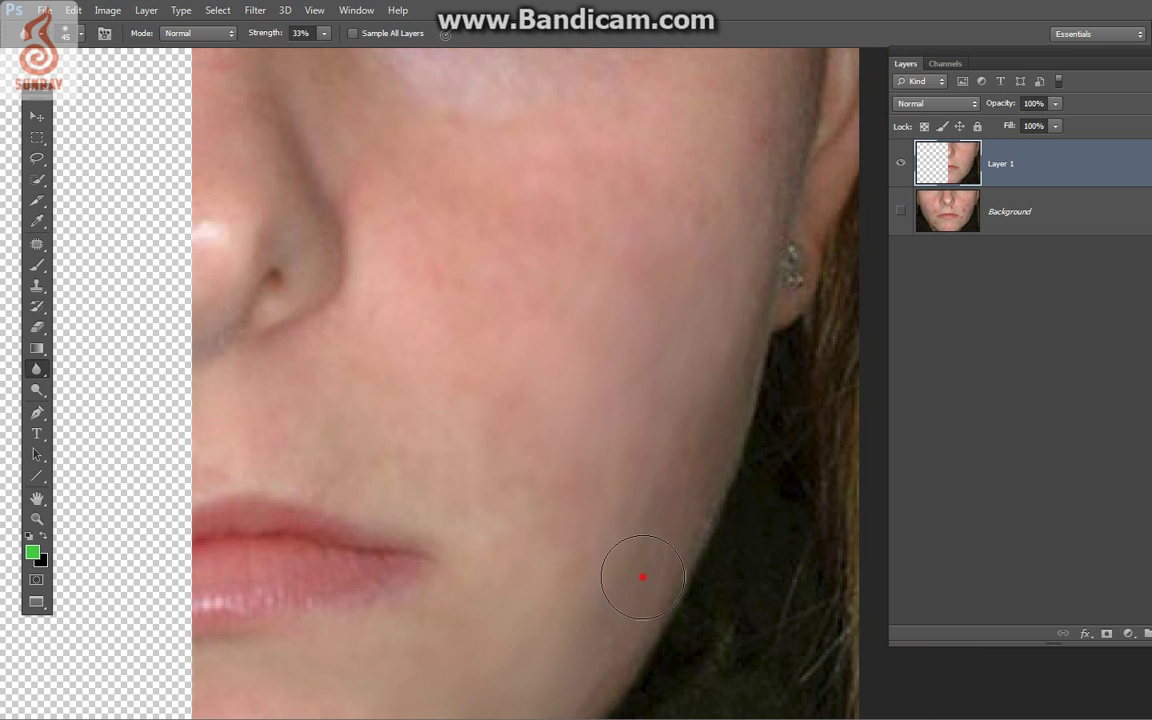
Step: Smooth across the cheek, then raise the blur strength to 52%
{"action": "left_click_drag", "start_coordinate": [680, 423], "coordinate": [707, 339]}
{"action": "mouse_move", "coordinate": [620, 496]}
{"action": "left_mouse_down"}
{"action": "mouse_move", "coordinate": [535, 463]}
{"action": "mouse_move", "coordinate": [486, 426]}
{"action": "left_mouse_up"}
{"action": "left_click_drag", "start_coordinate": [326, 36], "coordinate": [336, 58]}
{"action": "mouse_move", "coordinate": [442, 442]}
{"action": "left_mouse_down"}
{"action": "mouse_move", "coordinate": [452, 481]}
{"action": "mouse_move", "coordinate": [545, 355]}
{"action": "mouse_move", "coordinate": [584, 428]}
{"action": "mouse_move", "coordinate": [458, 462]}
{"action": "left_mouse_up"}
Step: Blur the cheek, nose and the skin beside the nostril at 52% strength
{"action": "left_click_drag", "start_coordinate": [519, 314], "coordinate": [509, 287]}
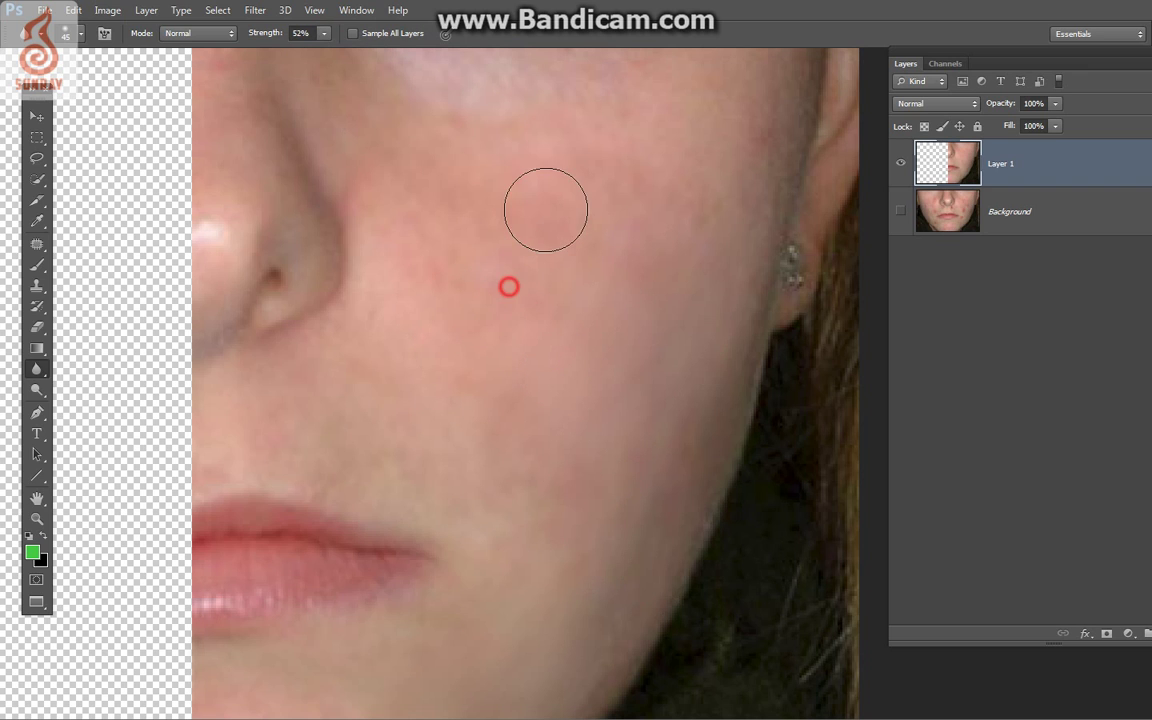
{"action": "mouse_move", "coordinate": [404, 314]}
{"action": "left_mouse_down"}
{"action": "mouse_move", "coordinate": [373, 291]}
{"action": "mouse_move", "coordinate": [468, 464]}
{"action": "left_mouse_up"}
{"action": "mouse_move", "coordinate": [301, 365]}
{"action": "left_mouse_down"}
{"action": "mouse_move", "coordinate": [270, 262]}
{"action": "mouse_move", "coordinate": [280, 408]}
{"action": "mouse_move", "coordinate": [278, 247]}
{"action": "left_mouse_up"}
{"action": "left_click_drag", "start_coordinate": [337, 411], "coordinate": [355, 447]}
{"action": "left_click", "coordinate": [245, 524]}
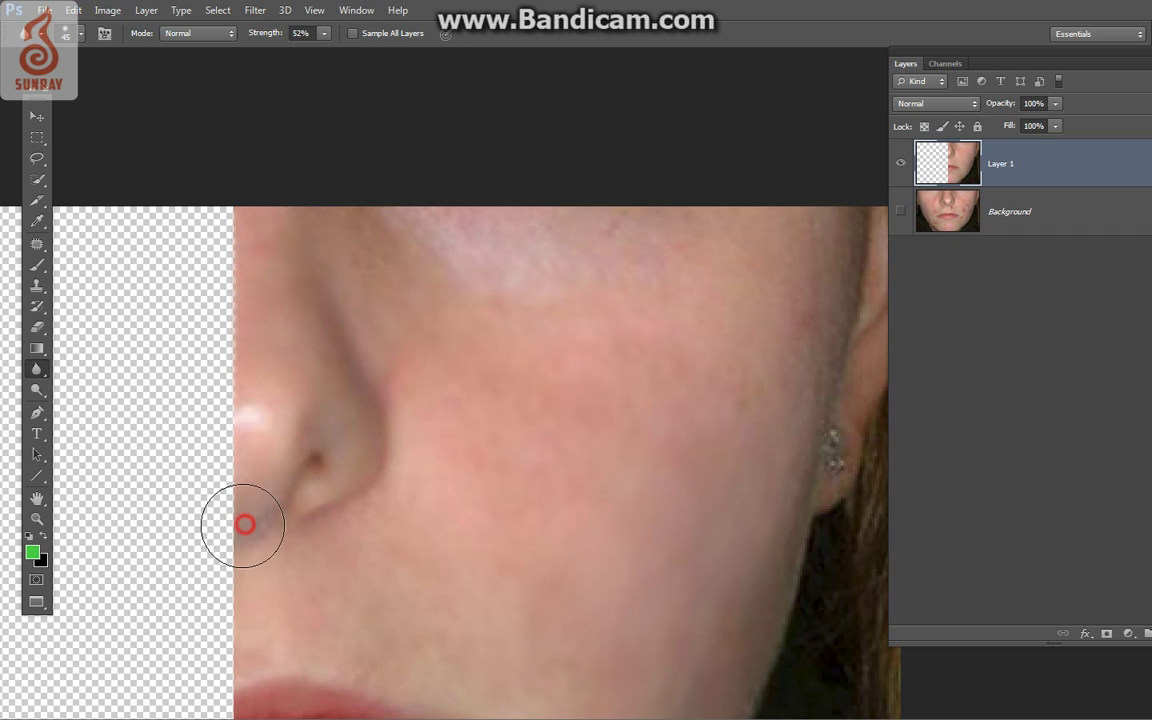
Step: Smooth the upper cheek and the cheek between jaw and nose
{"action": "left_click_drag", "start_coordinate": [517, 265], "coordinate": [735, 249]}
{"action": "left_click_drag", "start_coordinate": [545, 237], "coordinate": [527, 226]}
{"action": "mouse_move", "coordinate": [677, 222]}
{"action": "left_mouse_down"}
{"action": "mouse_move", "coordinate": [475, 228]}
{"action": "mouse_move", "coordinate": [540, 239]}
{"action": "left_mouse_up"}
{"action": "mouse_move", "coordinate": [792, 249]}
{"action": "left_mouse_down"}
{"action": "mouse_move", "coordinate": [818, 234]}
{"action": "mouse_move", "coordinate": [812, 249]}
{"action": "mouse_move", "coordinate": [850, 243]}
{"action": "left_mouse_up"}
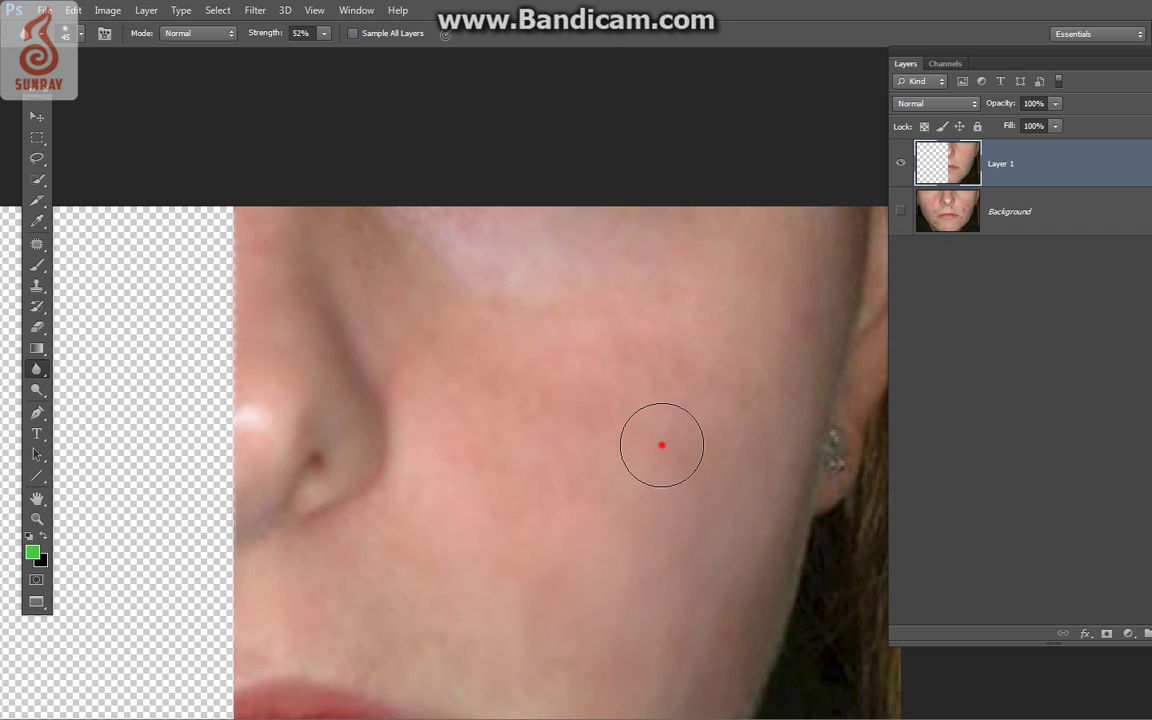
{"action": "left_click_drag", "start_coordinate": [661, 445], "coordinate": [586, 360]}
{"action": "mouse_move", "coordinate": [506, 414]}
{"action": "left_mouse_down"}
{"action": "mouse_move", "coordinate": [440, 289]}
{"action": "mouse_move", "coordinate": [517, 478]}
{"action": "left_mouse_up"}
Step: Smooth more of the cheek toward the jaw edge and beside the nose
{"action": "mouse_move", "coordinate": [558, 363]}
{"action": "left_mouse_down"}
{"action": "mouse_move", "coordinate": [570, 500]}
{"action": "mouse_move", "coordinate": [609, 542]}
{"action": "mouse_move", "coordinate": [720, 404]}
{"action": "mouse_move", "coordinate": [764, 445]}
{"action": "left_mouse_up"}
{"action": "left_click_drag", "start_coordinate": [702, 682], "coordinate": [732, 535]}
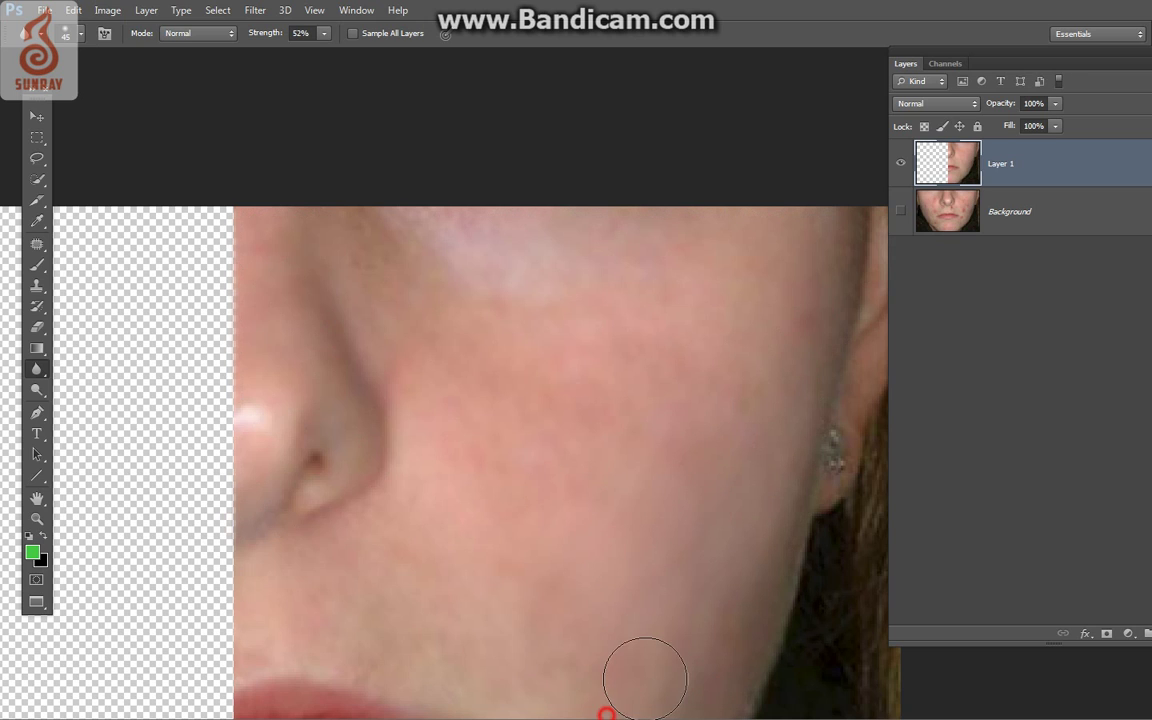
{"action": "mouse_move", "coordinate": [398, 509]}
{"action": "left_mouse_down"}
{"action": "mouse_move", "coordinate": [447, 507]}
{"action": "mouse_move", "coordinate": [432, 669]}
{"action": "mouse_move", "coordinate": [206, 656]}
{"action": "left_mouse_up"}
{"action": "left_click_drag", "start_coordinate": [795, 301], "coordinate": [761, 342]}
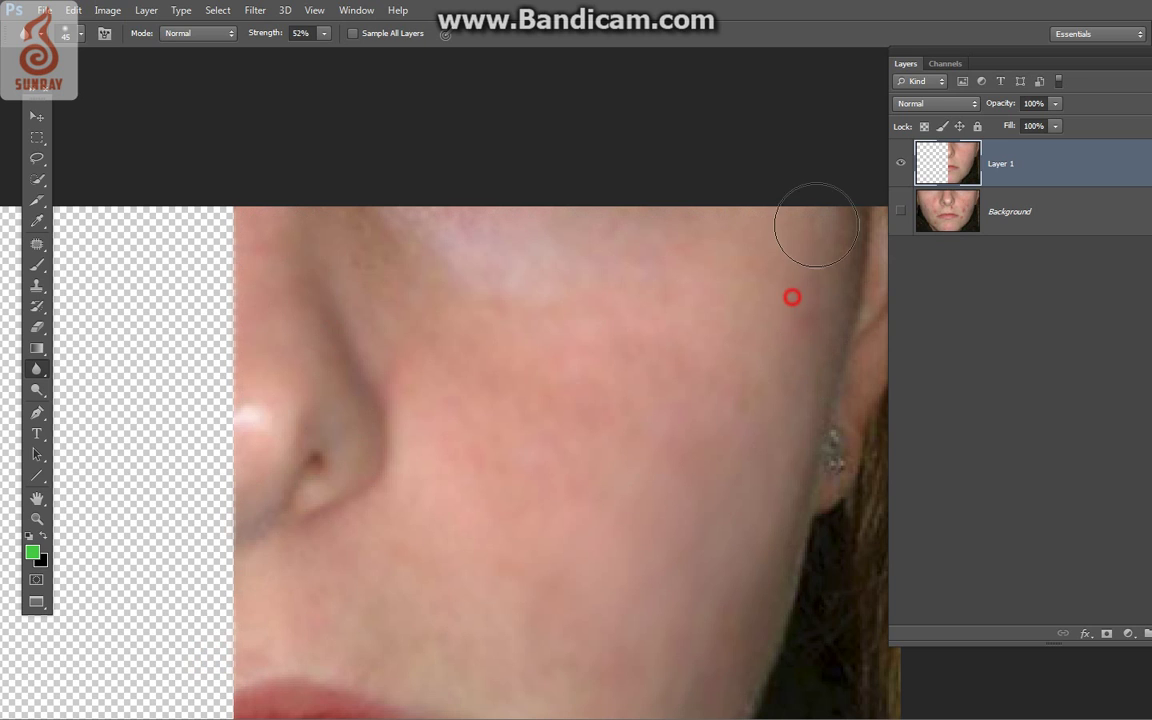
{"action": "left_click_drag", "start_coordinate": [430, 506], "coordinate": [506, 271]}
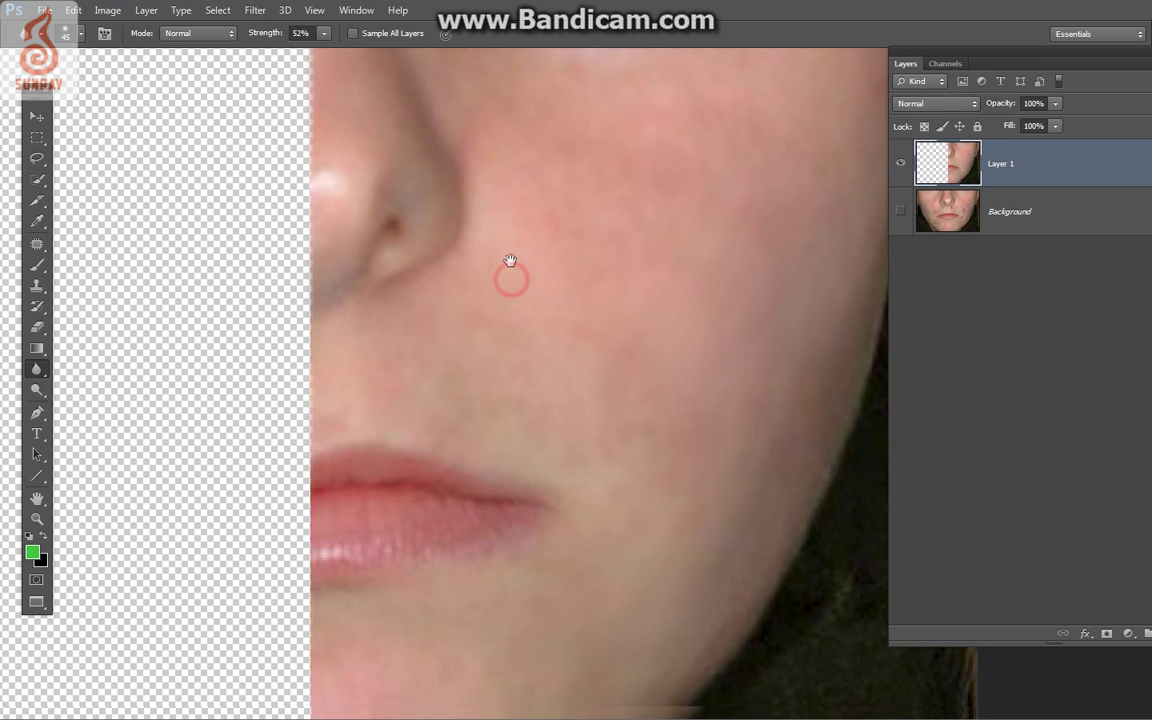
{"action": "left_click_drag", "start_coordinate": [37, 375], "coordinate": [141, 401]}
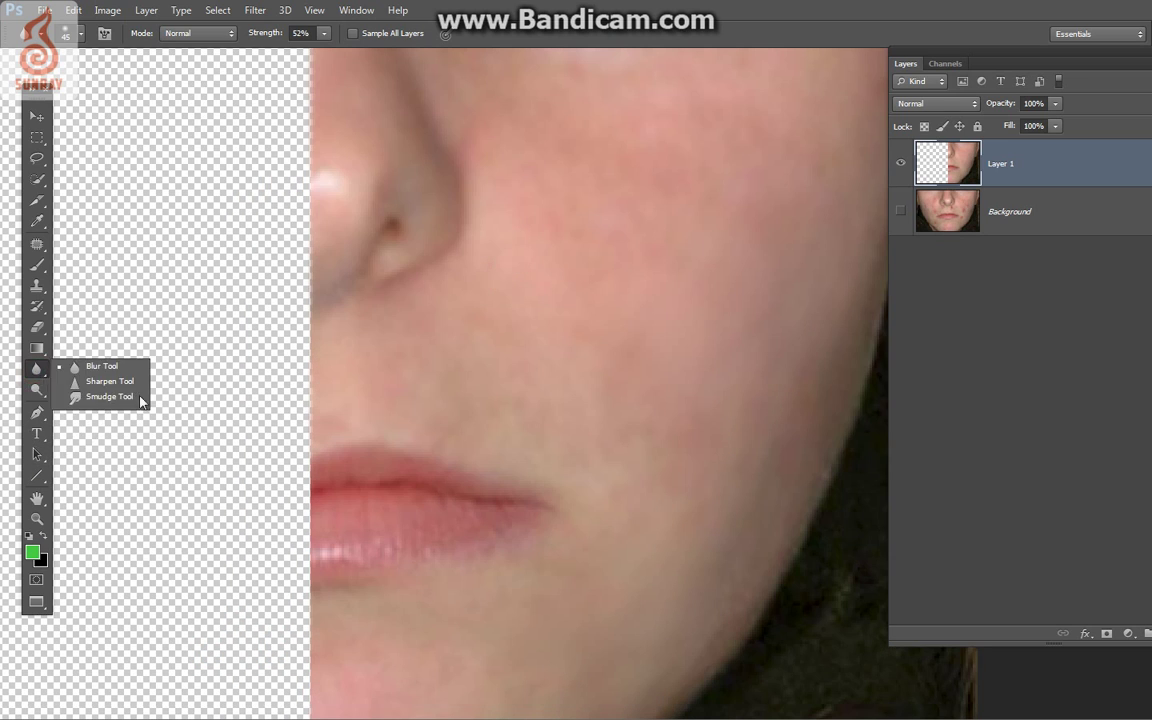
Step: Sharpen the lower lip and nostril using a smaller Sharpen Tool brush
{"action": "left_click", "coordinate": [107, 386]}
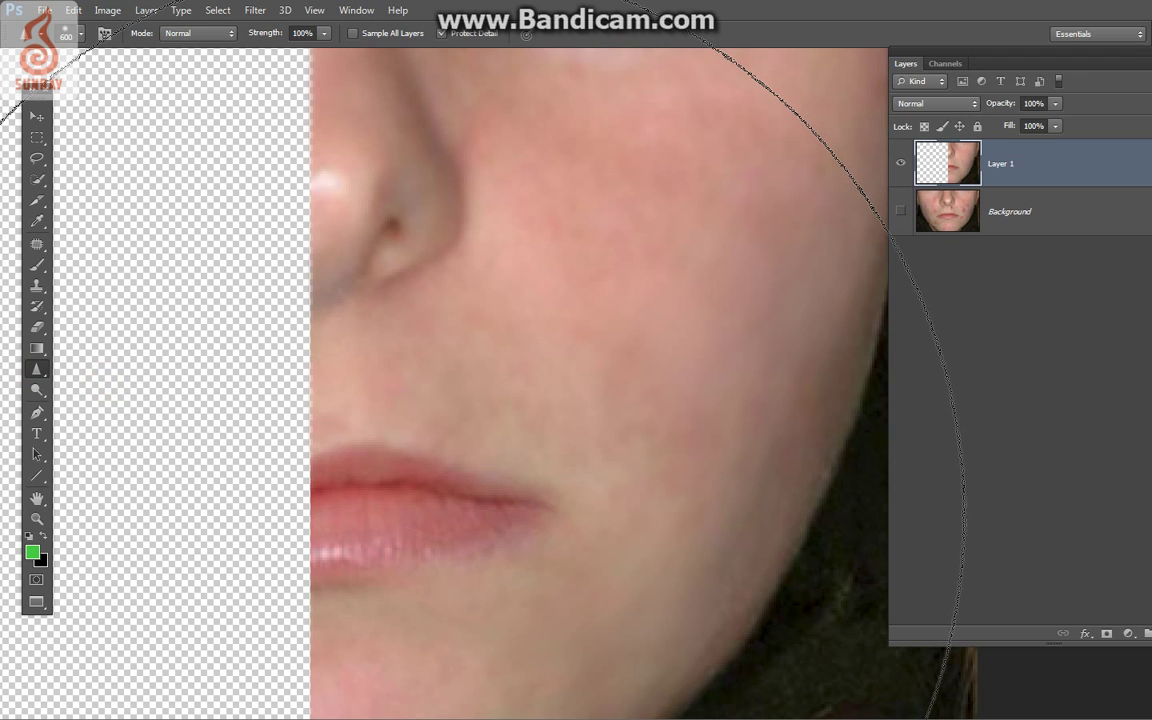
{"action": "key", "text": "bracketleft"}
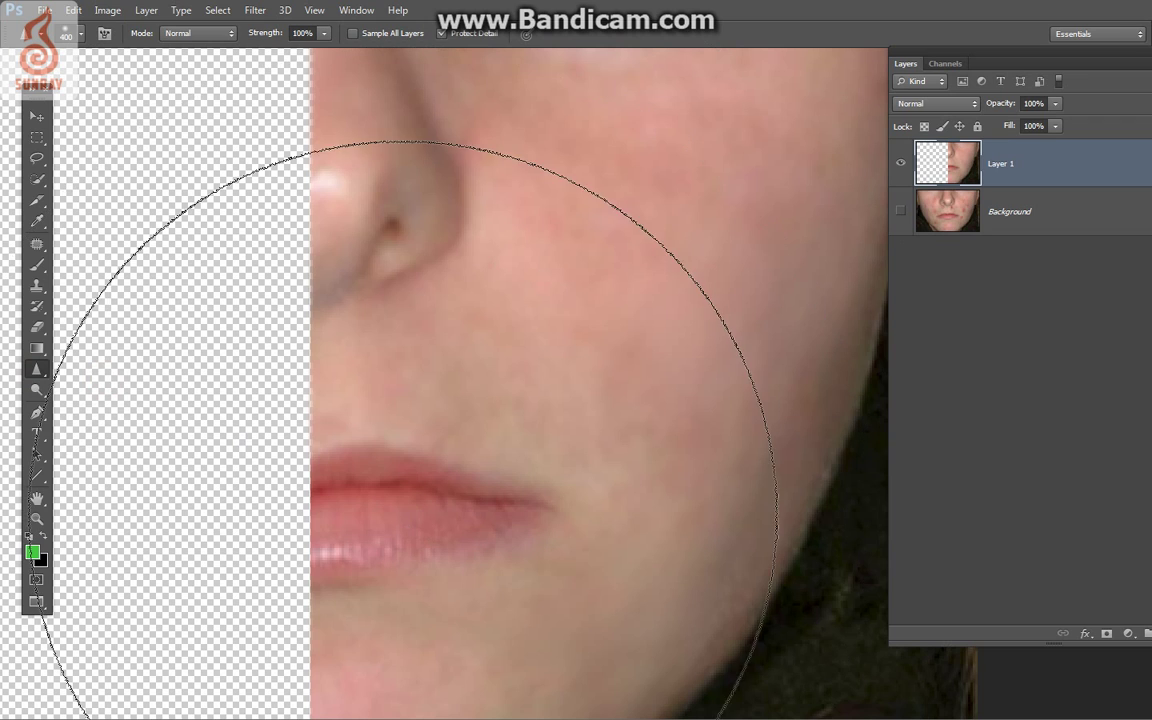
{"action": "key", "text": "bracketleft"}
{"action": "key", "text": "bracketleft"}
{"action": "key", "text": "bracketleft"}
{"action": "key", "text": "bracketleft"}
{"action": "key", "text": "bracketleft"}
{"action": "key", "text": "bracketleft"}
{"action": "key", "text": "bracketleft"}
{"action": "key", "text": "bracketleft"}
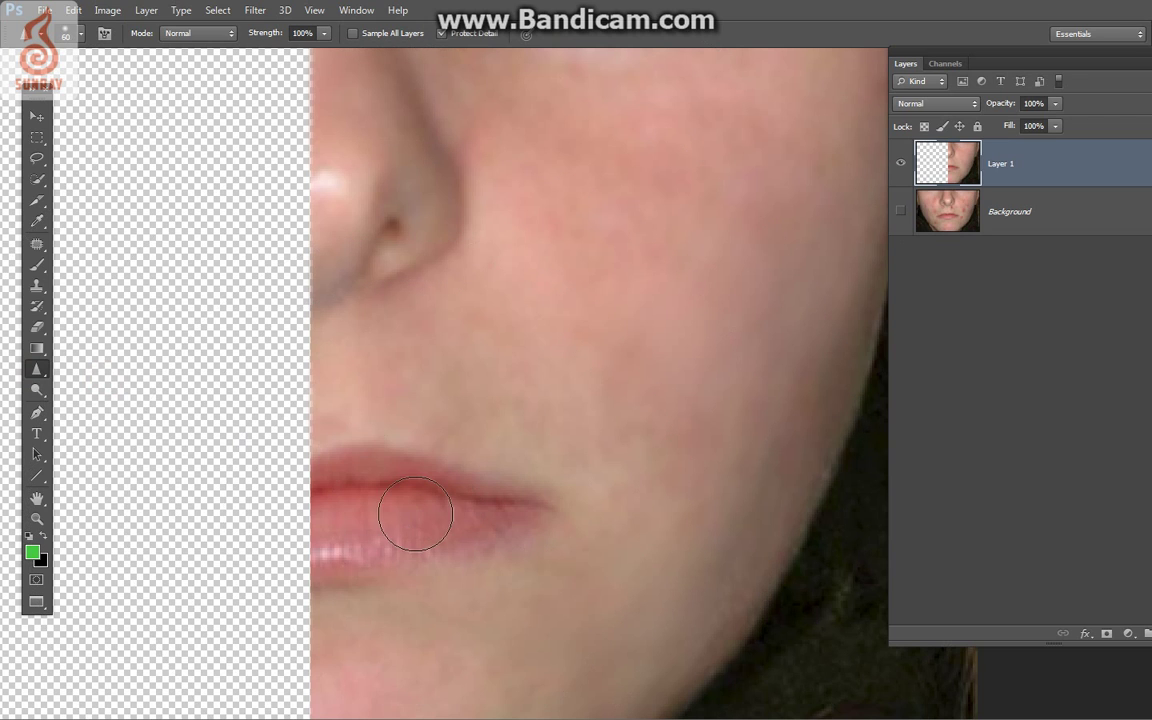
{"action": "mouse_move", "coordinate": [485, 520]}
{"action": "left_mouse_down"}
{"action": "mouse_move", "coordinate": [325, 524]}
{"action": "mouse_move", "coordinate": [483, 506]}
{"action": "left_mouse_up"}
{"action": "left_click_drag", "start_coordinate": [396, 236], "coordinate": [311, 252]}
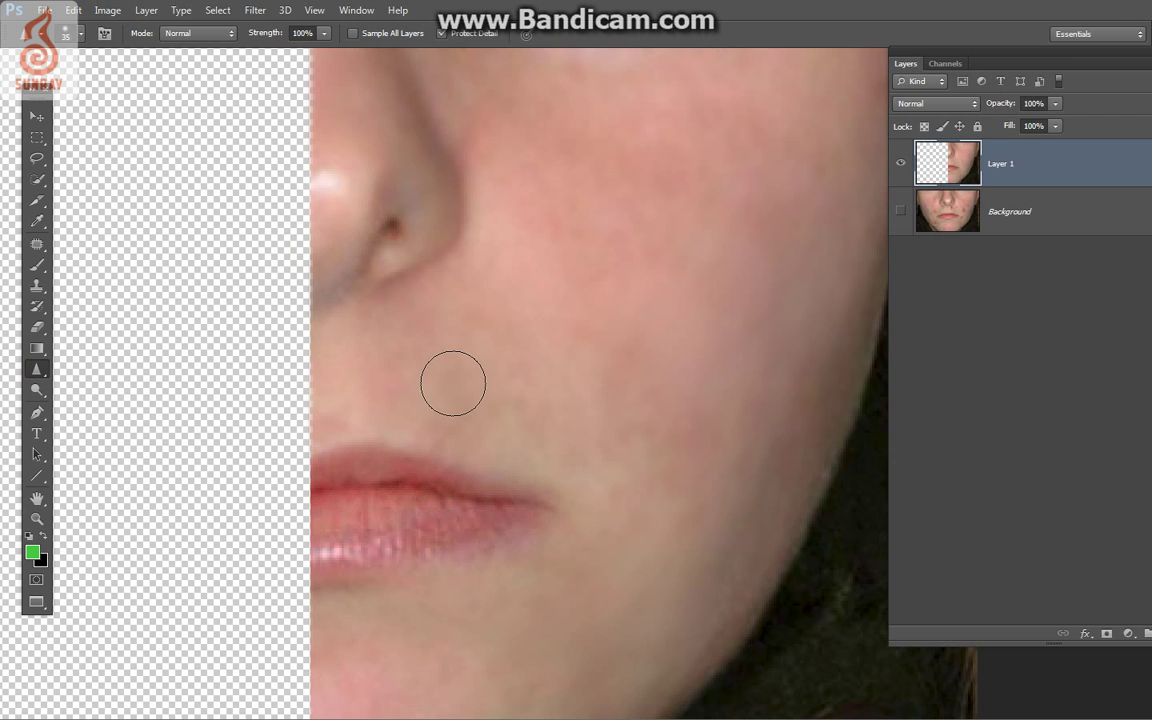
{"action": "key", "text": "ctrl+minus"}
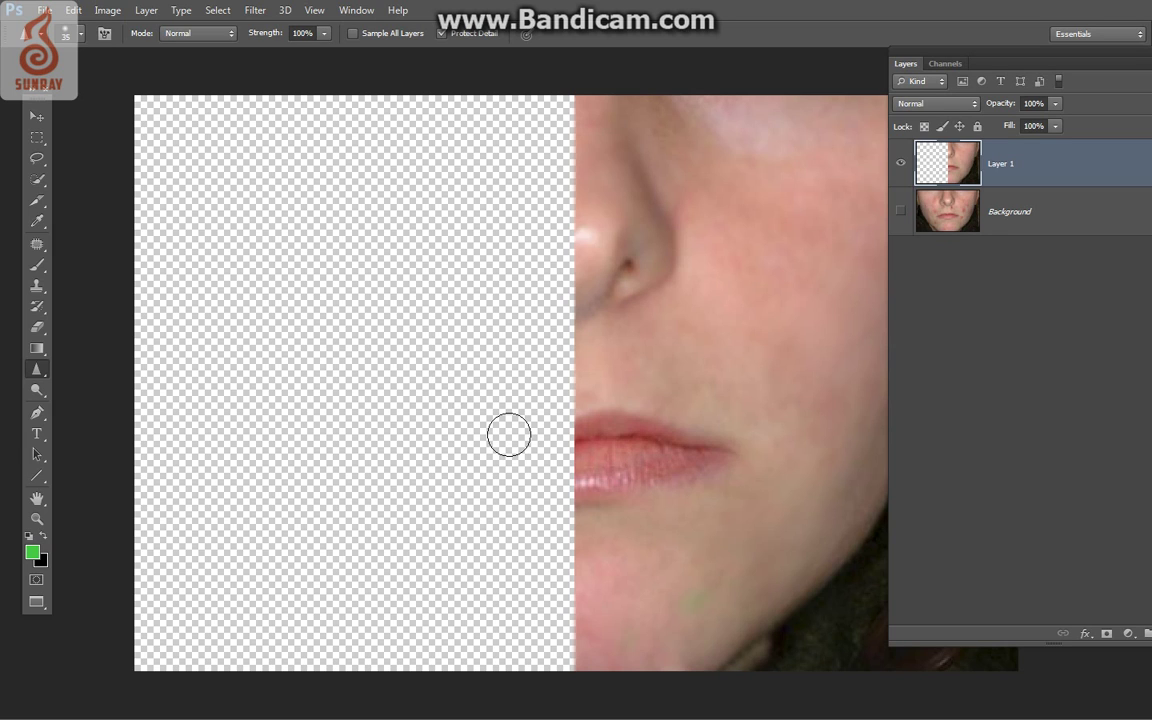
Step: Apply Levels with the white input lowered from 255 to 236
{"action": "key", "text": "ctrl+l"}
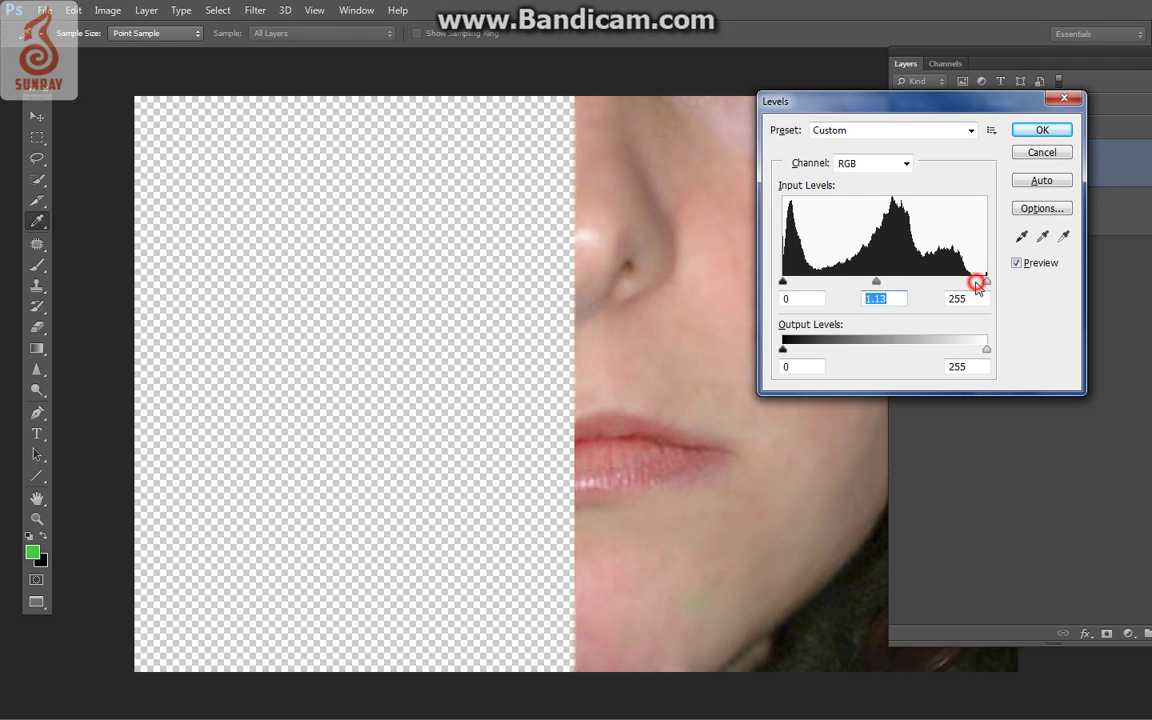
{"action": "left_click_drag", "start_coordinate": [977, 286], "coordinate": [971, 288]}
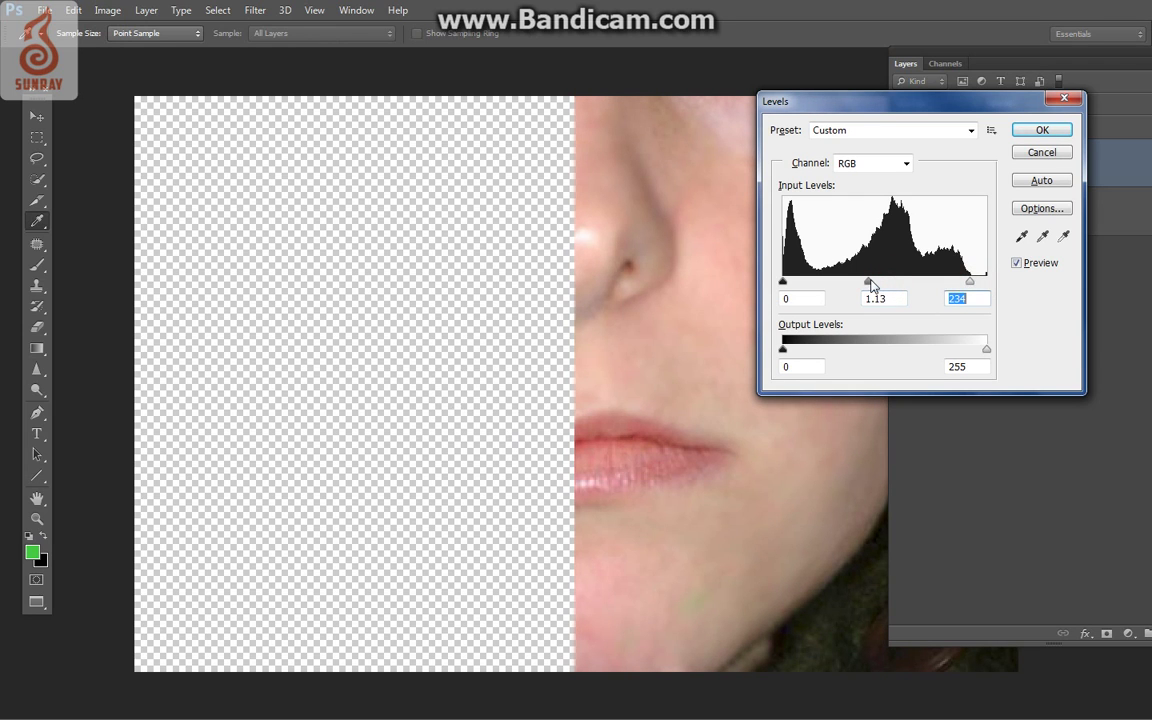
{"action": "left_click_drag", "start_coordinate": [973, 287], "coordinate": [975, 287]}
{"action": "left_click", "coordinate": [1040, 131]}
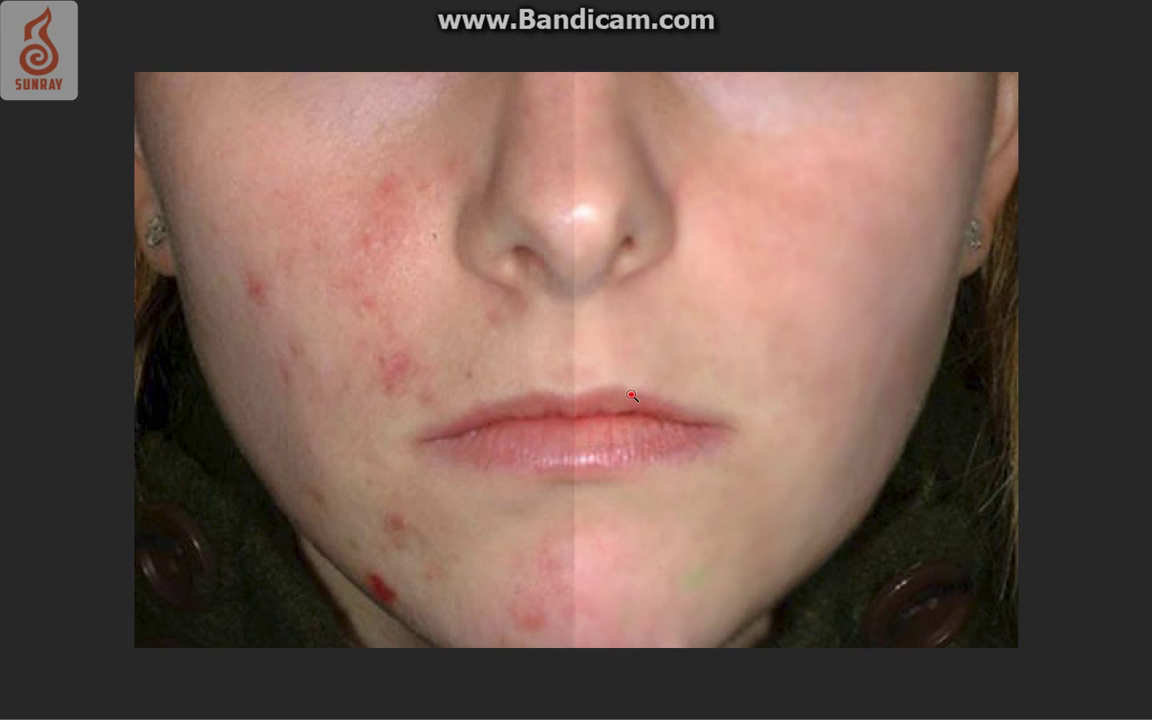
Step: Zoom so the acne-covered and smoothed halves of the face fill the screen
{"action": "left_click", "coordinate": [640, 397], "text": "alt"}
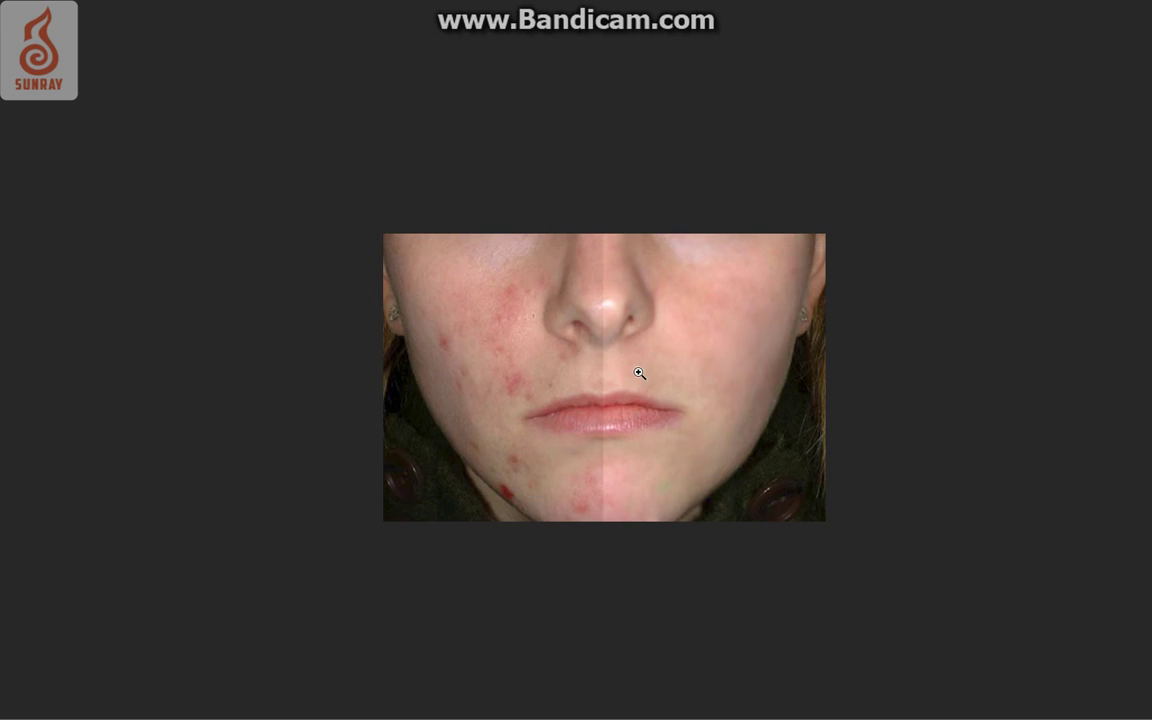
{"action": "left_click", "coordinate": [639, 373]}
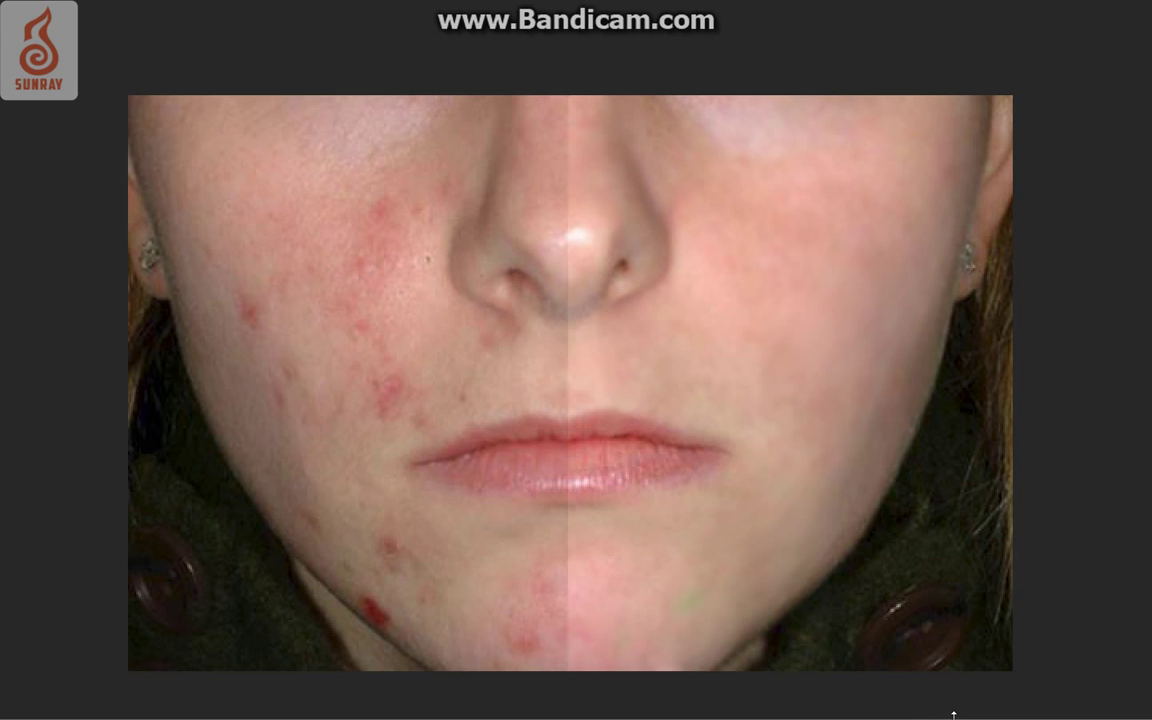
{"action": "left_click", "coordinate": [990, 605]}
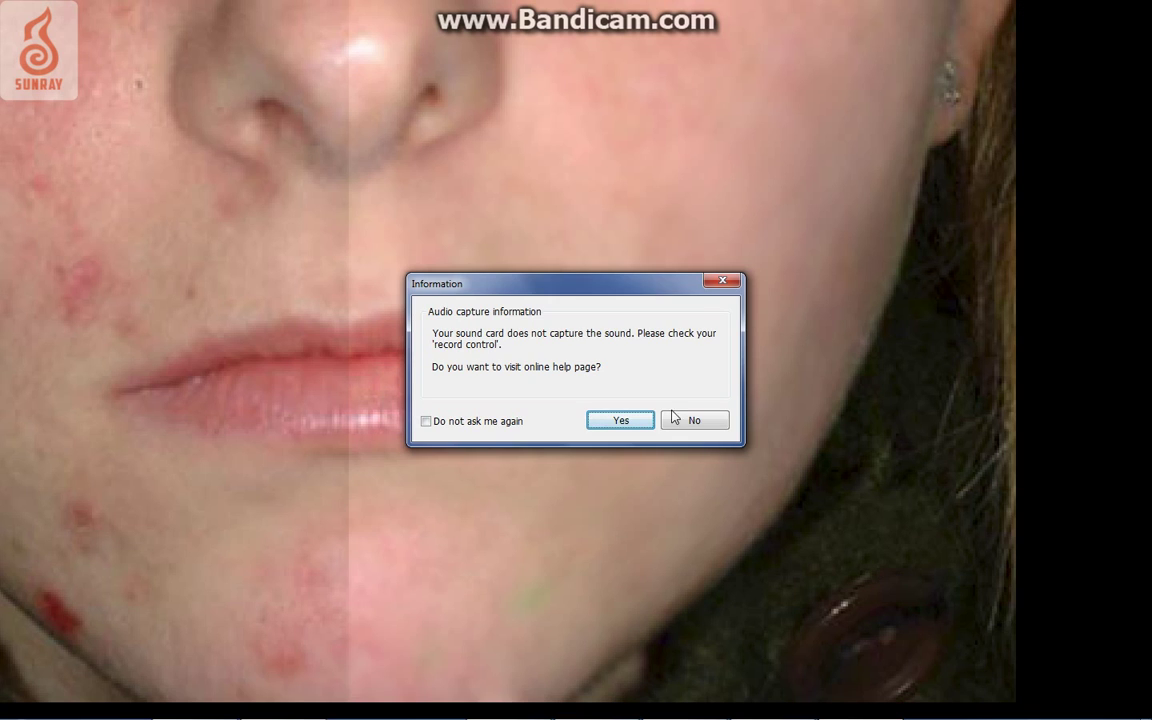
{"action": "left_click", "coordinate": [626, 421]}
{"action": "key", "text": "alt+Tab"}
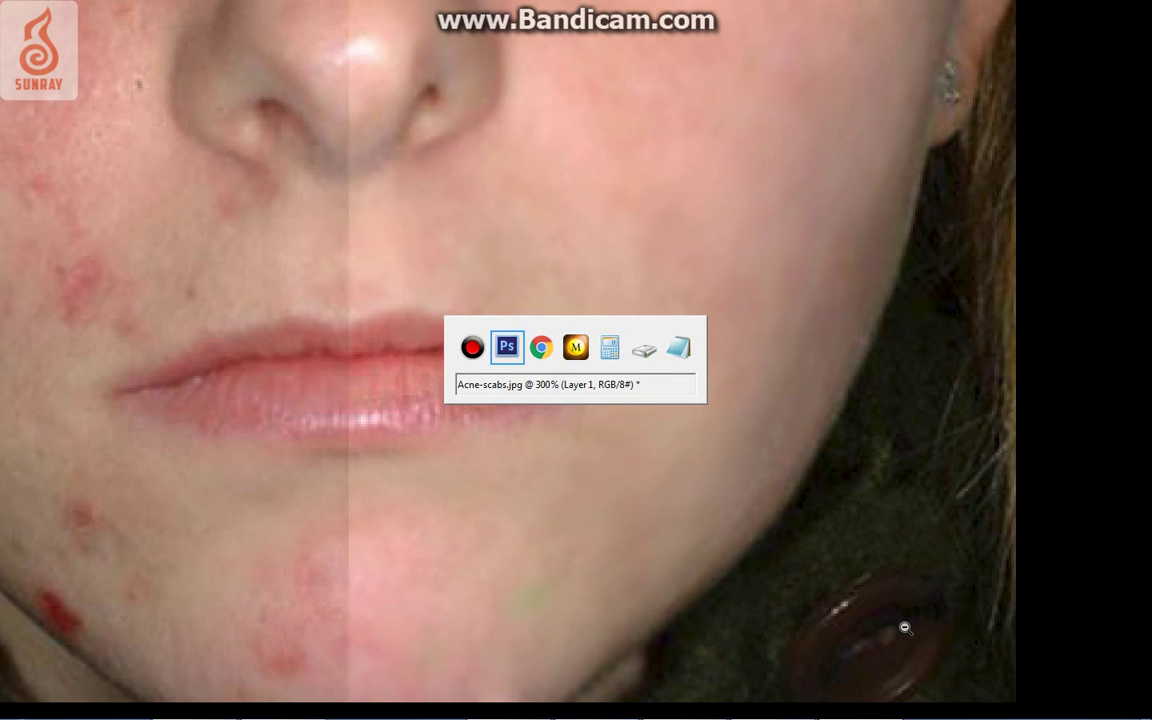
{"action": "key", "text": "alt+Tab"}
{"action": "key", "text": "alt+Tab"}
{"action": "key", "text": "alt+Tab"}
{"action": "key", "text": "alt+Tab"}
{"action": "key", "text": "alt+Tab"}
{"action": "key", "text": "alt+Tab"}
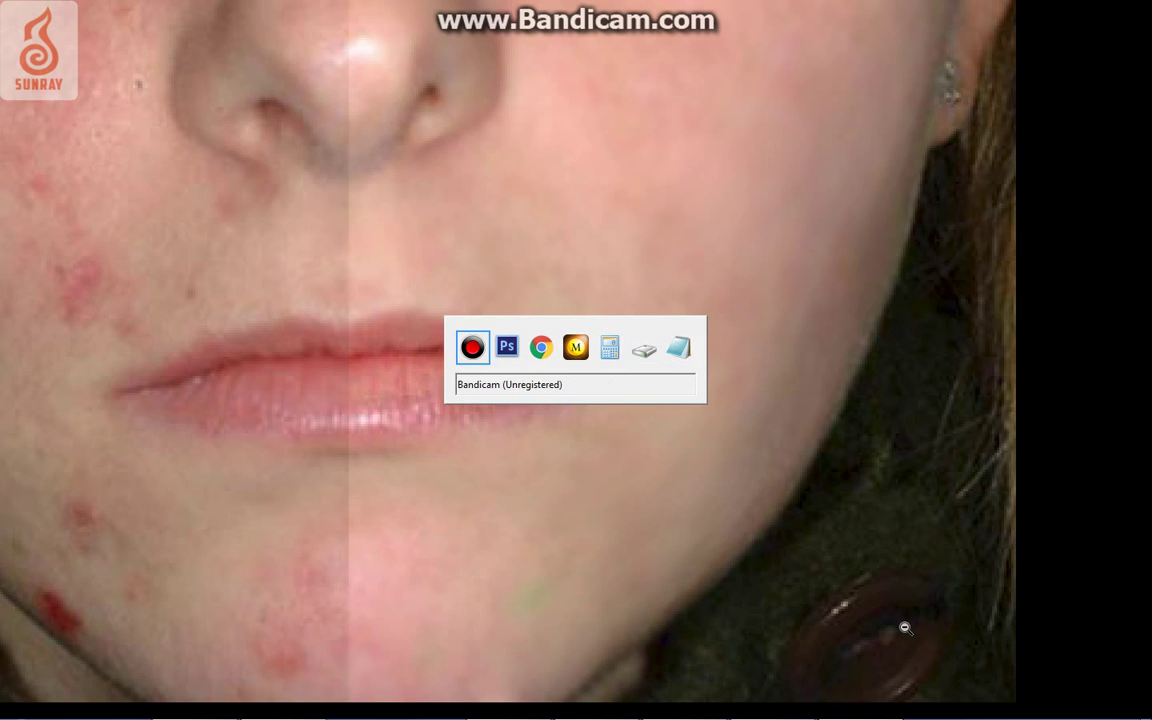